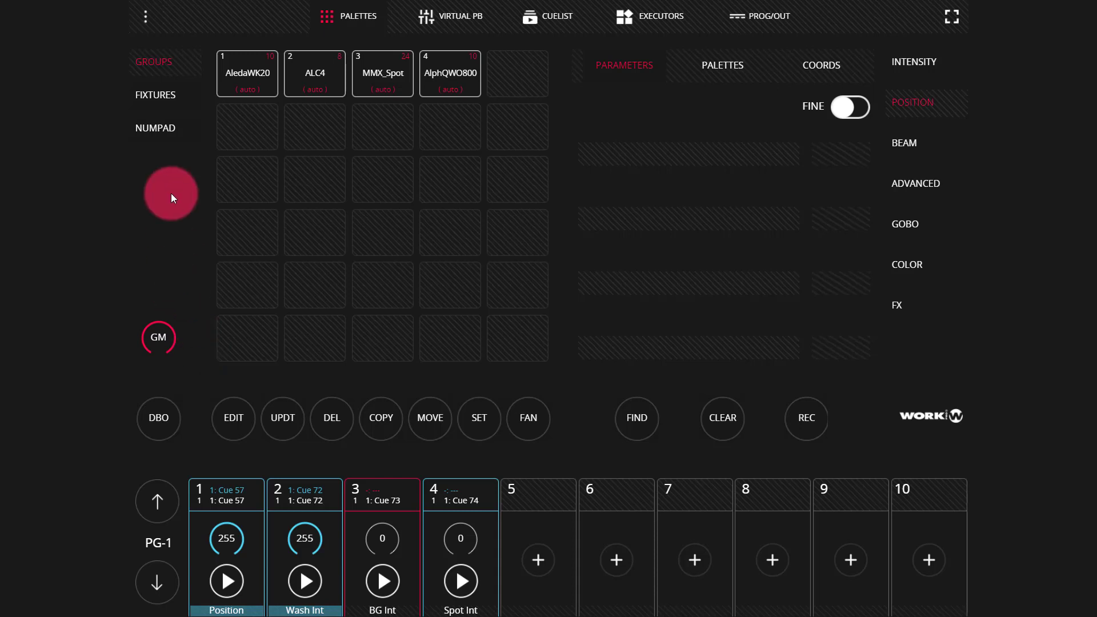
Show LightShark's MIDI & OSC settings page, with OSC incoming port 8000 and outgoing 9000
left_click(147, 13)
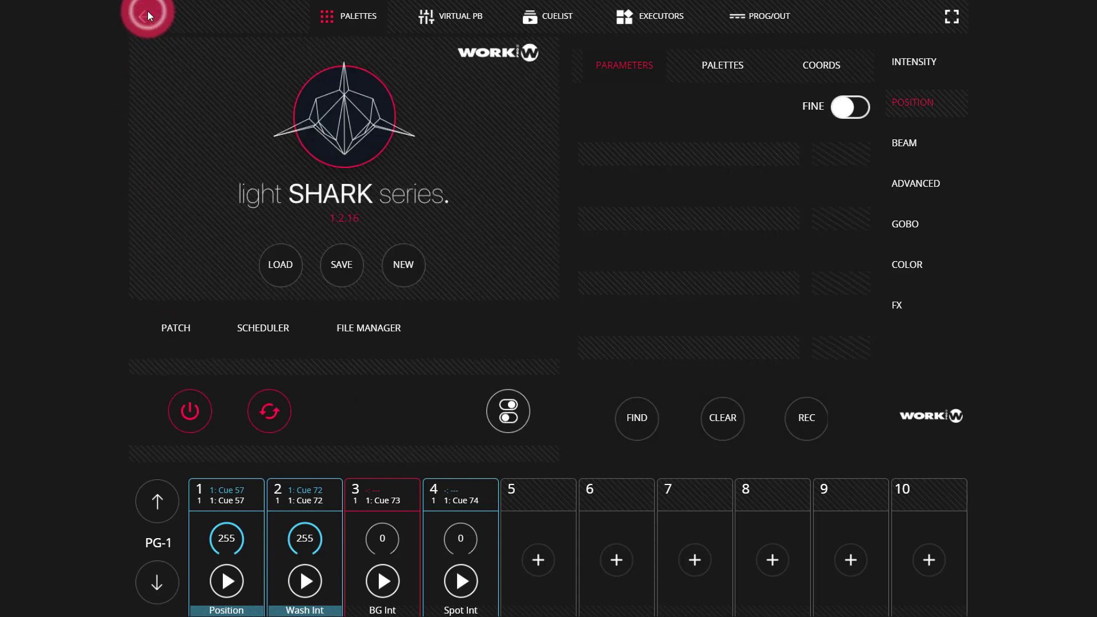
left_click(499, 419)
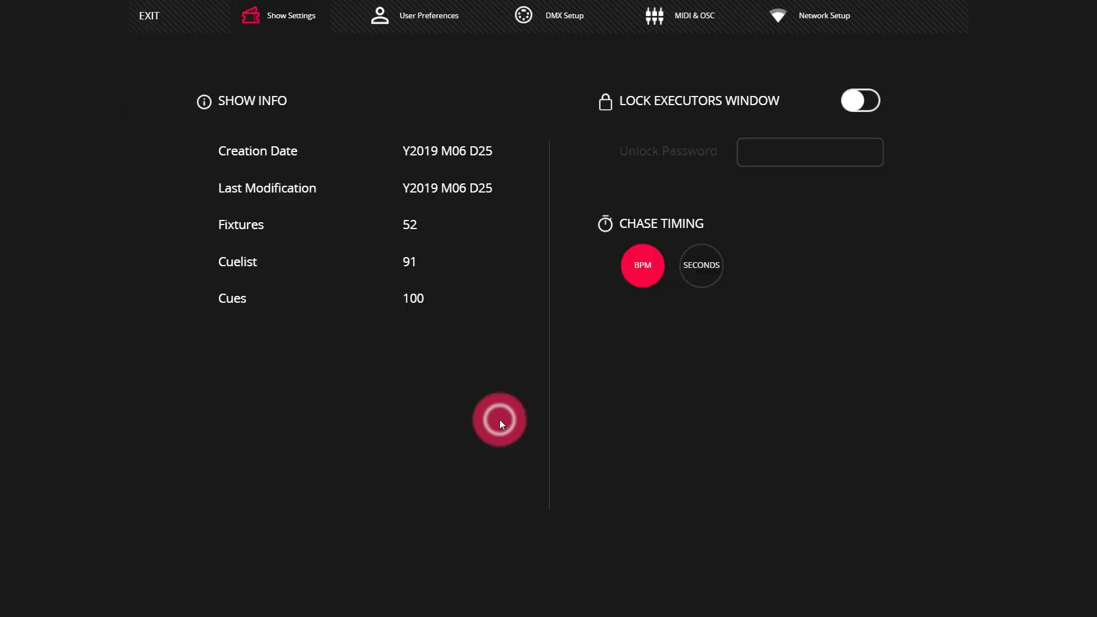
left_click(673, 21)
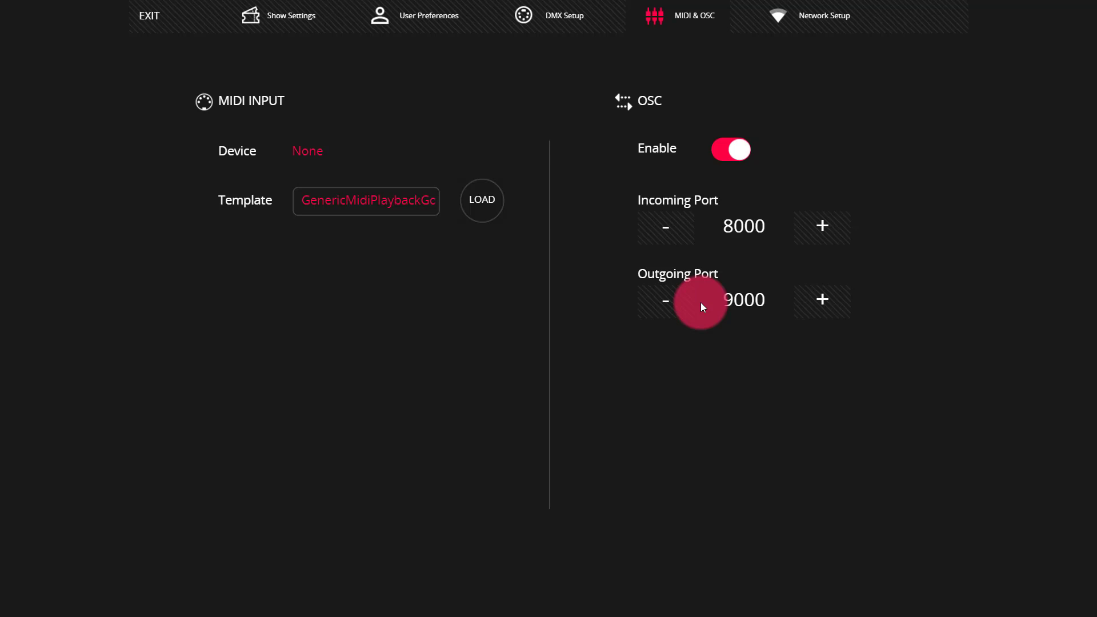
Open Vezér's OSC preferences and select the output row sending to 127.0.0.1 port 8000
left_click(426, 277)
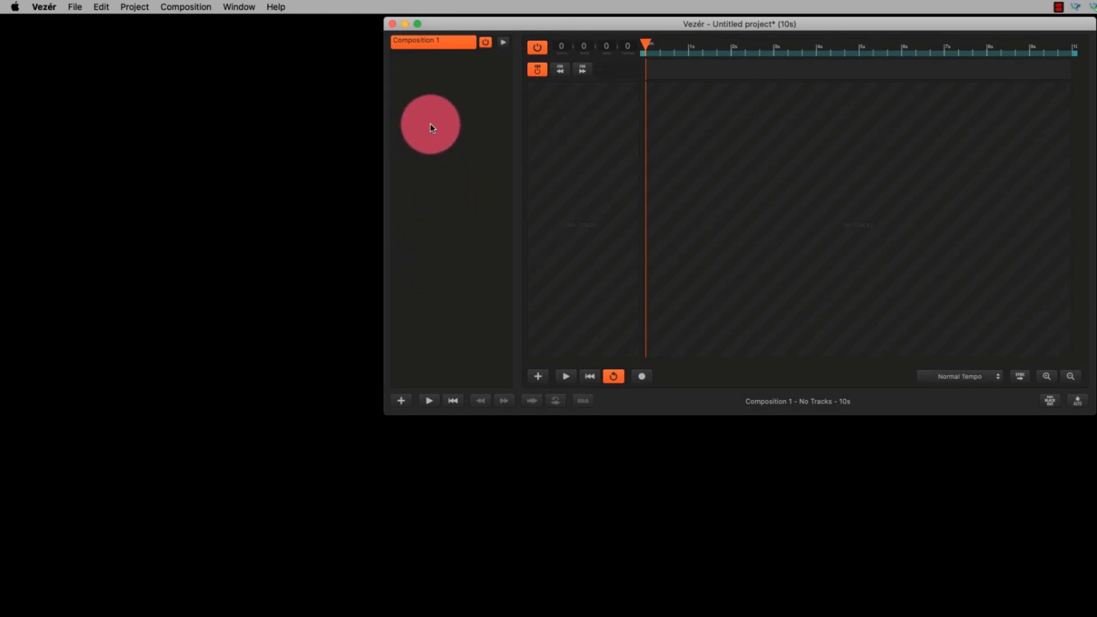
left_click(34, 7)
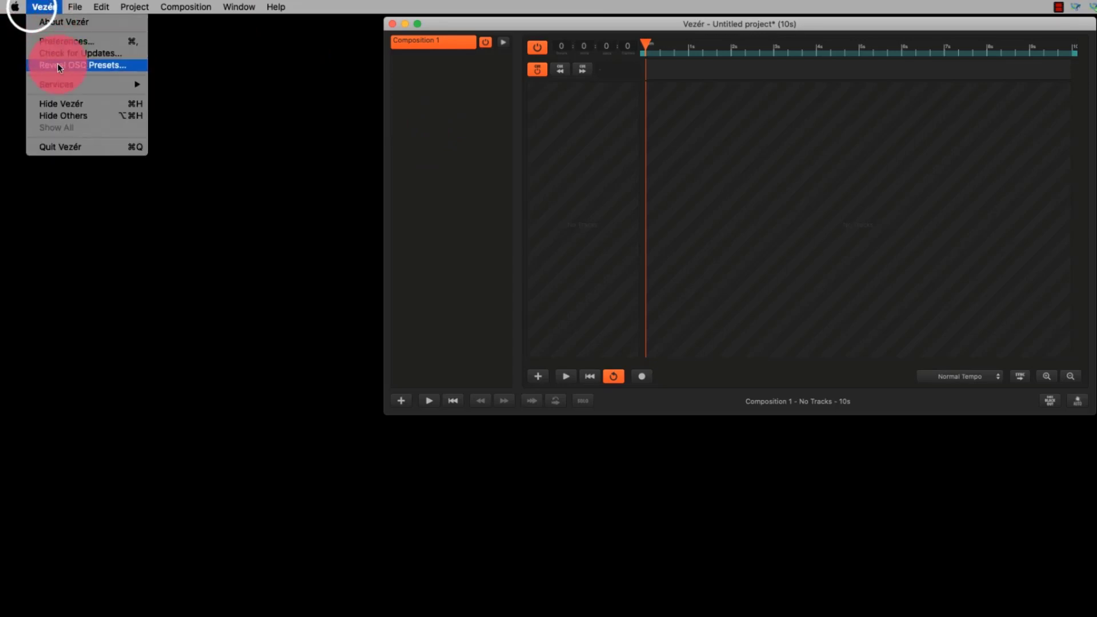
left_click(53, 43)
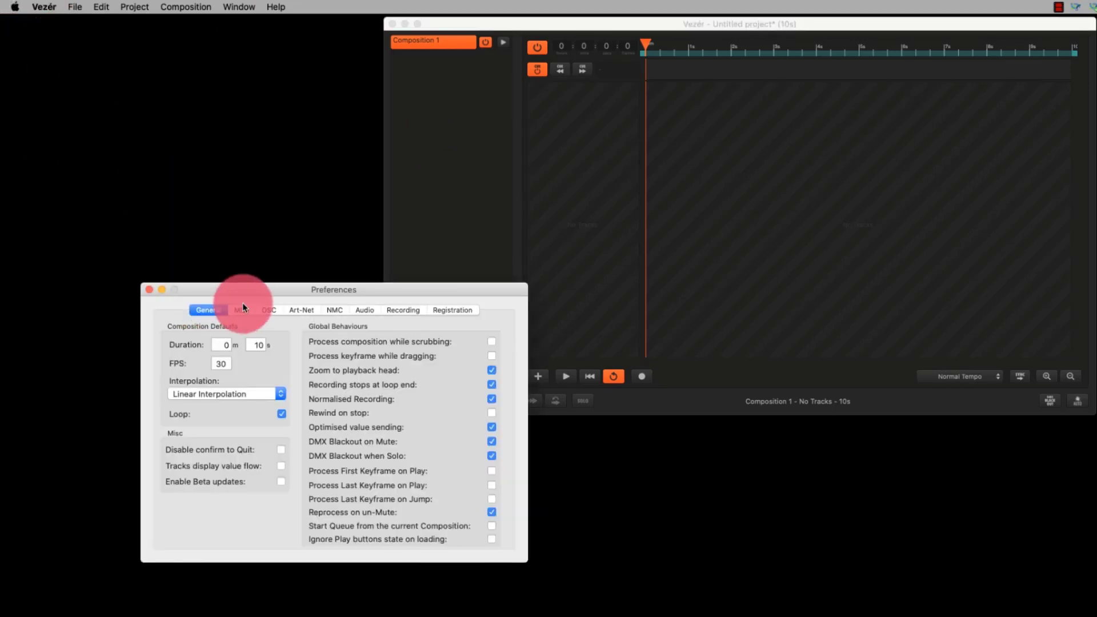
left_click(279, 308)
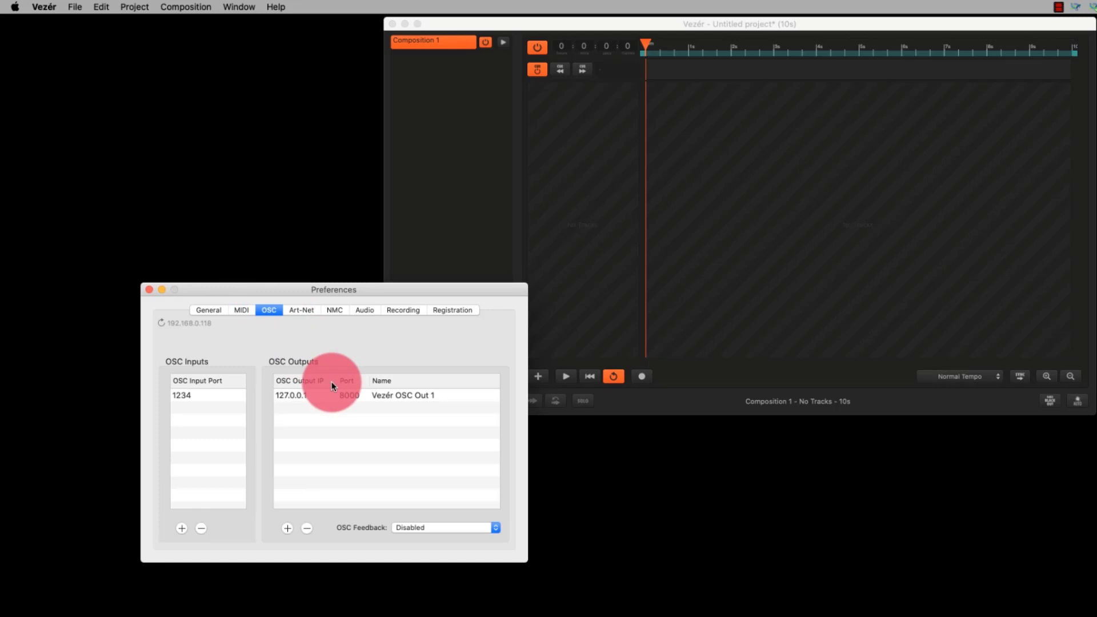
left_click(299, 395)
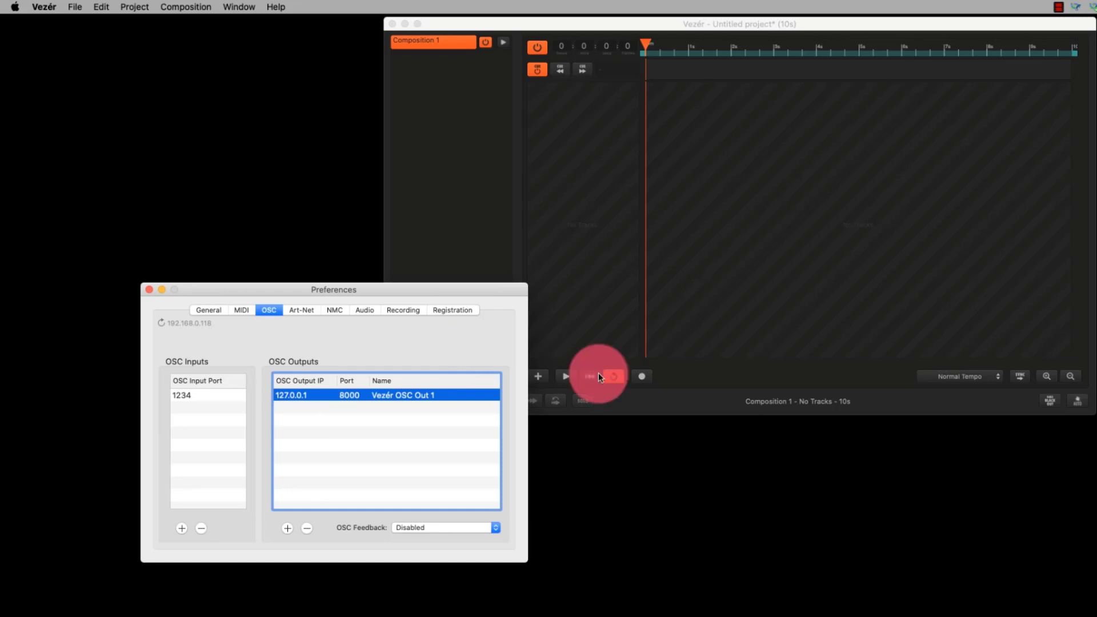
Change the Vezér OSC output IP to 192.168.0.202 and verify the port is 8000
left_click(472, 415)
double_click(304, 402)
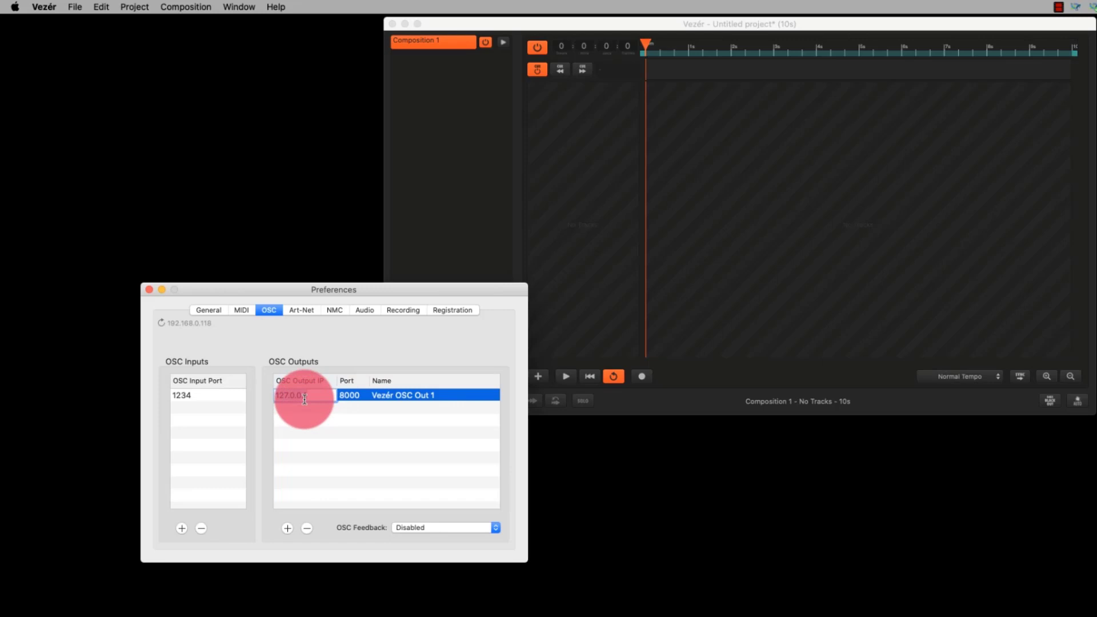
type("060")
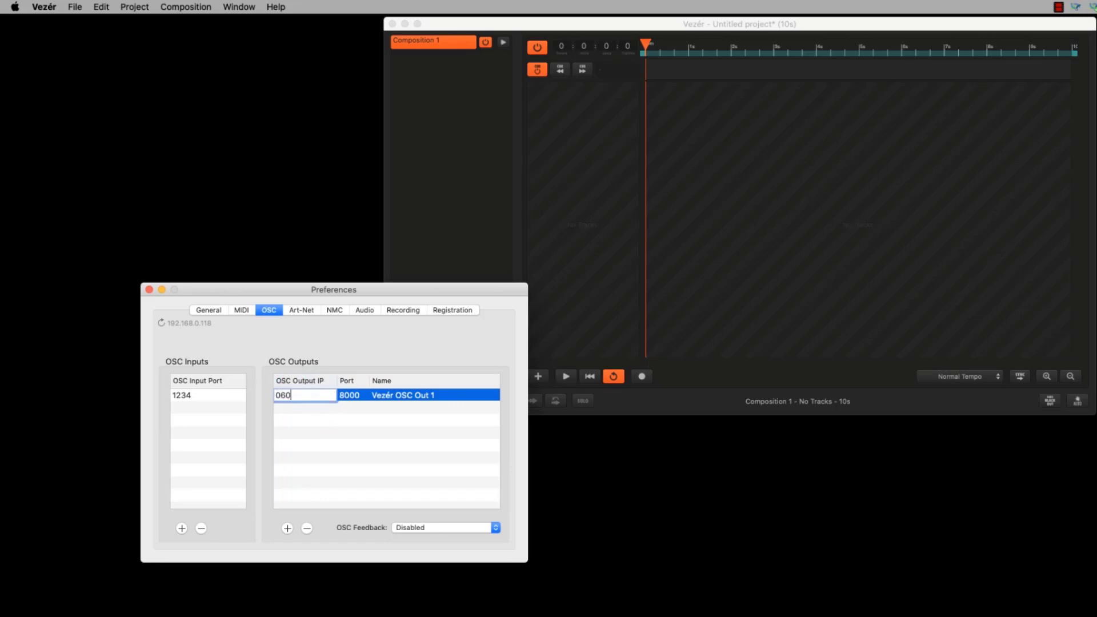
type("192.168.0.202")
left_click(344, 427)
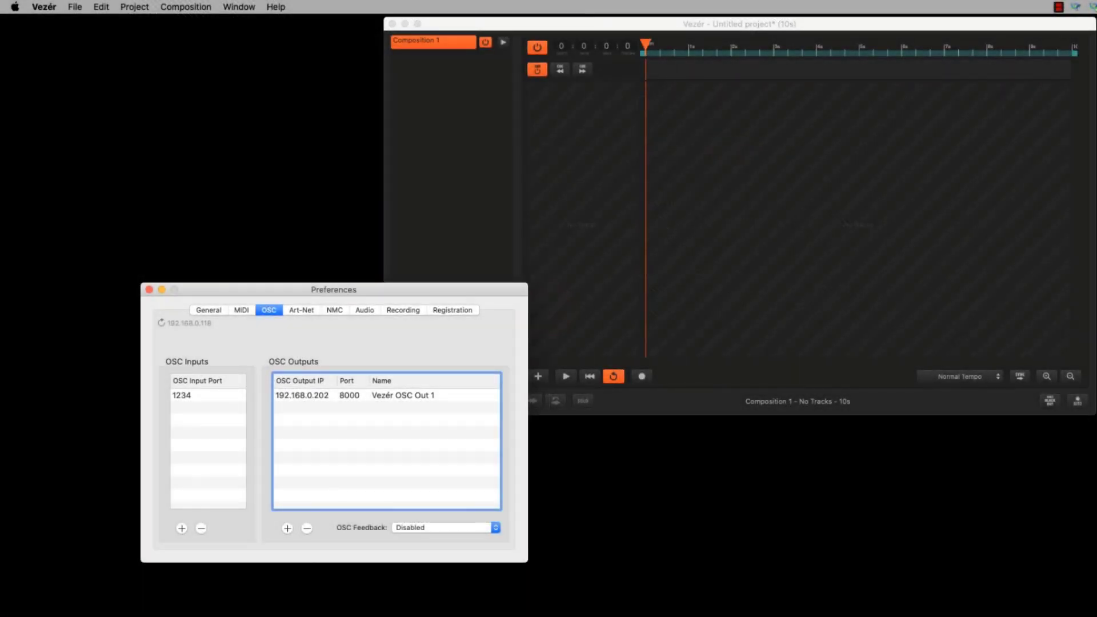
left_click(350, 394)
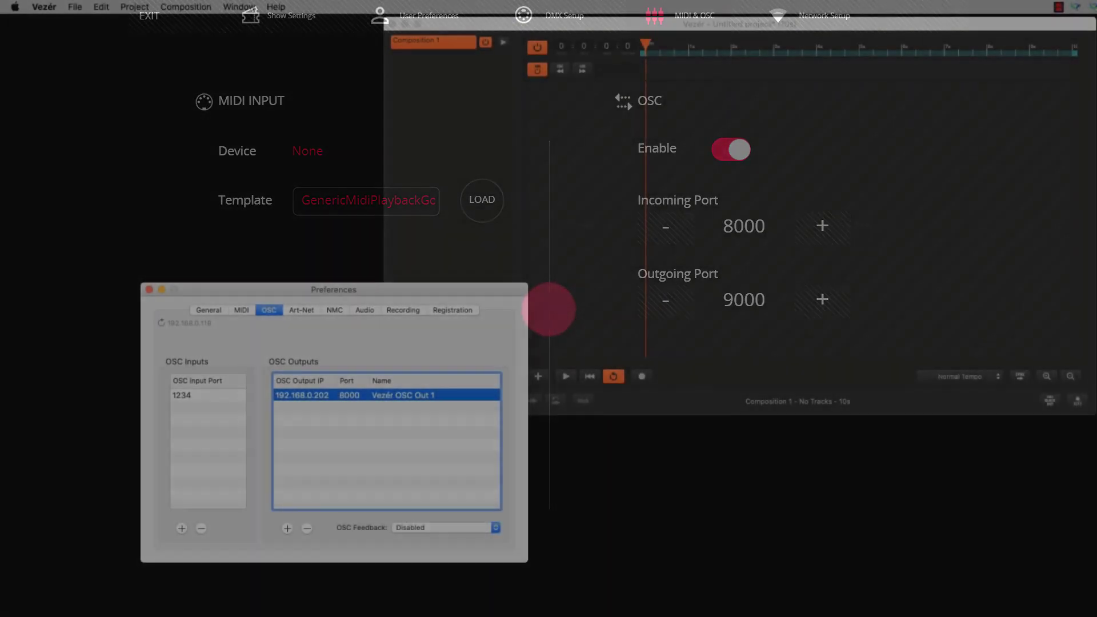
Set the OSC Feedback popup to Vezér OSC Out 1
left_click(415, 528)
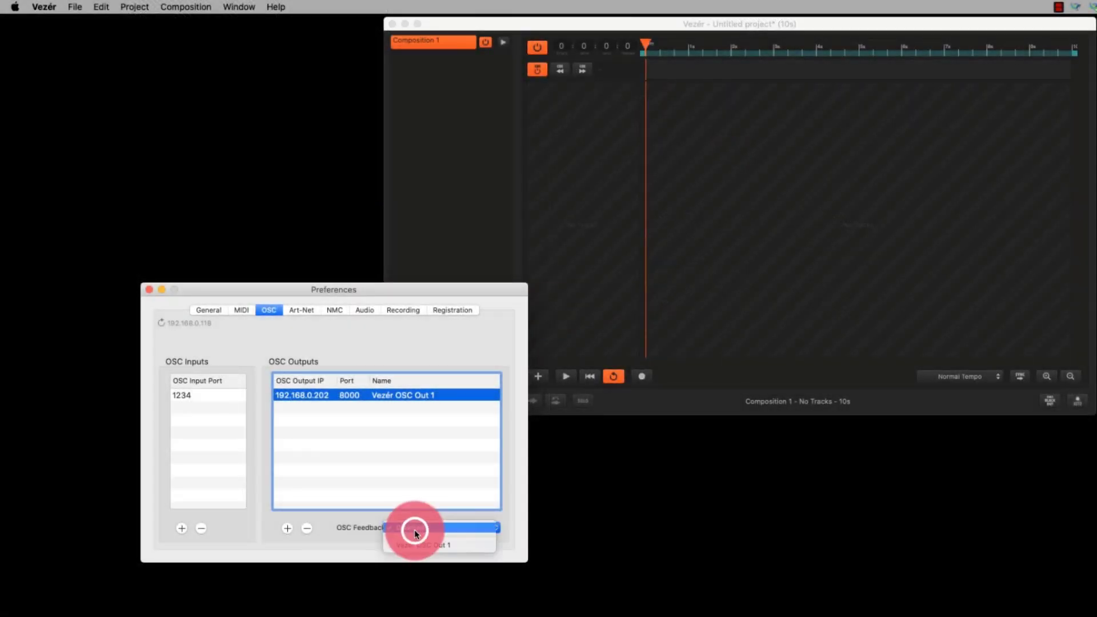
left_click_drag(413, 529, 410, 543)
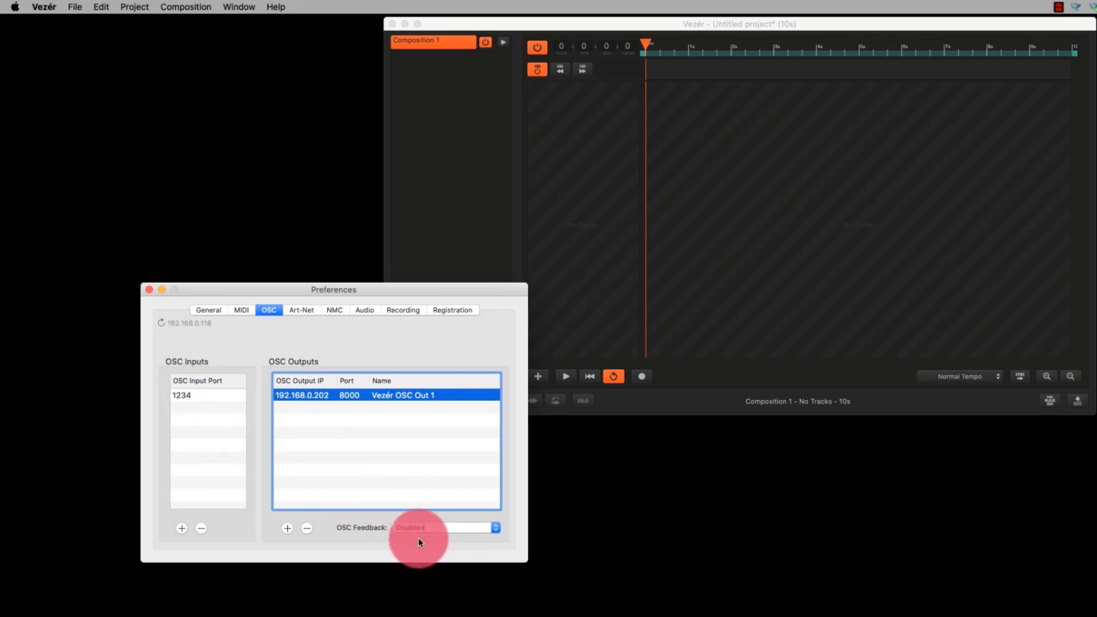
left_click_drag(412, 526, 415, 544)
Select the OSC input port 1234 row and add another OSC input port
left_click(185, 401)
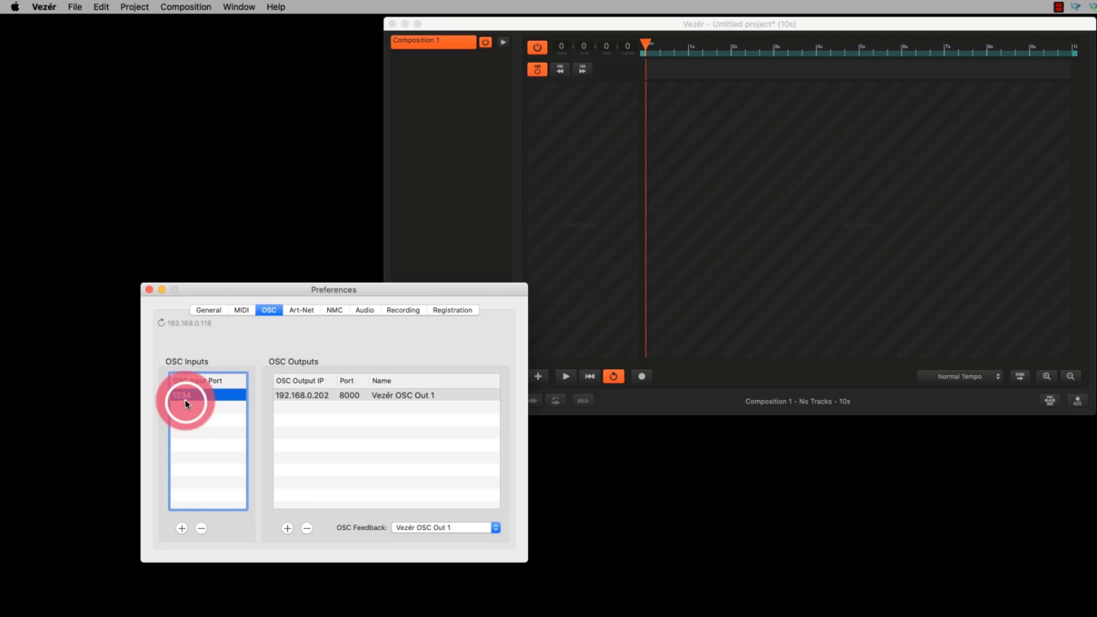
left_click(184, 401)
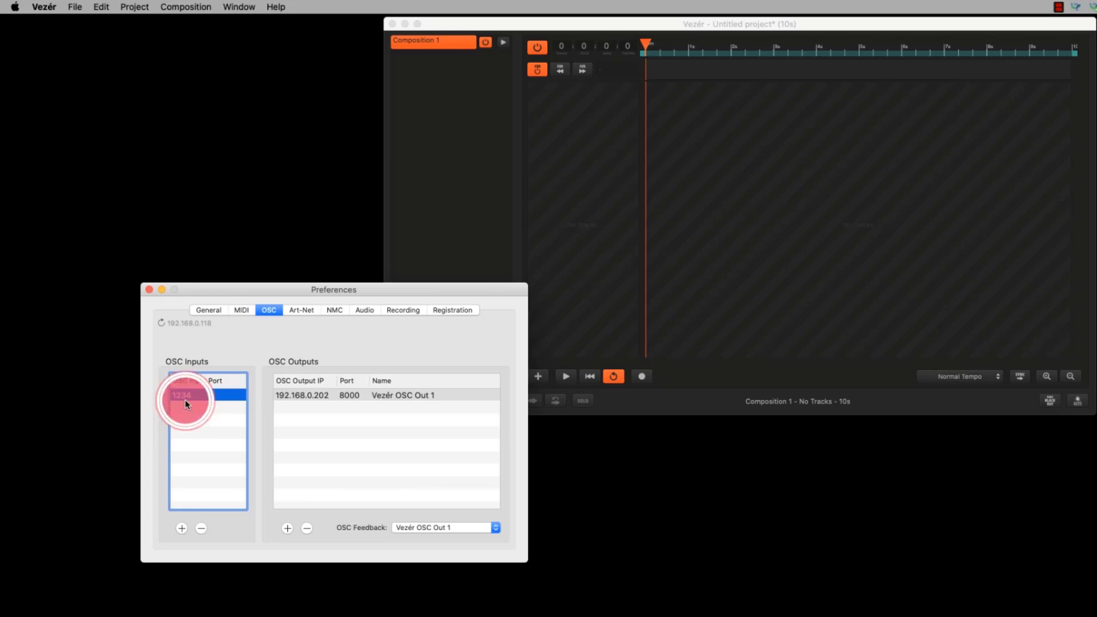
left_click(185, 402)
left_click(181, 528)
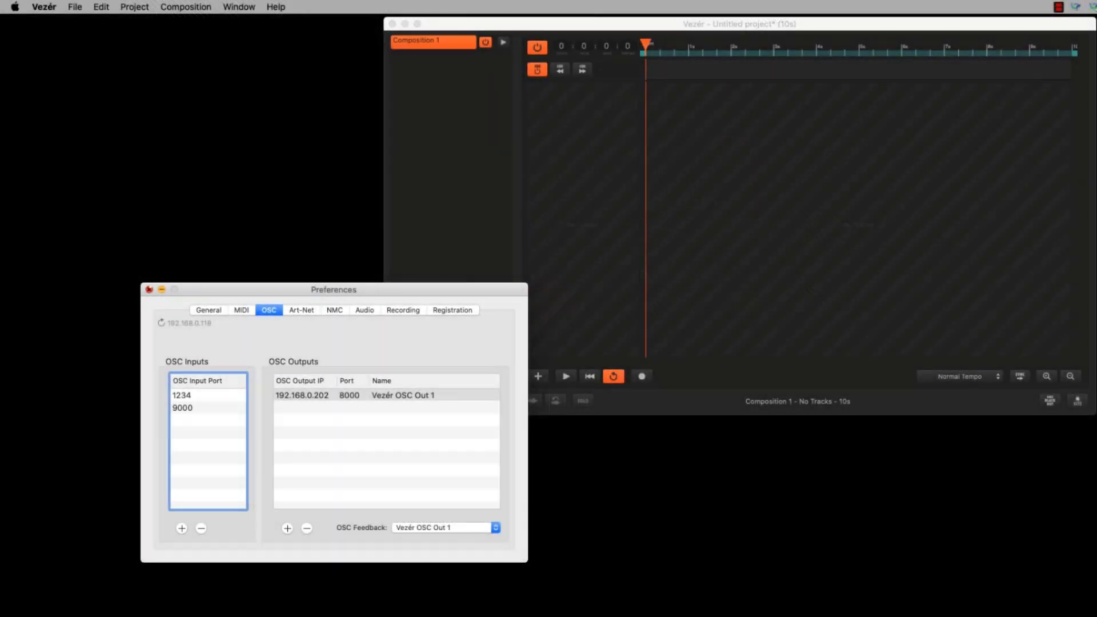
Select LightShark playback 1 (Position) and playback 2 (Wash Int) to view their cuelists
left_click(149, 289)
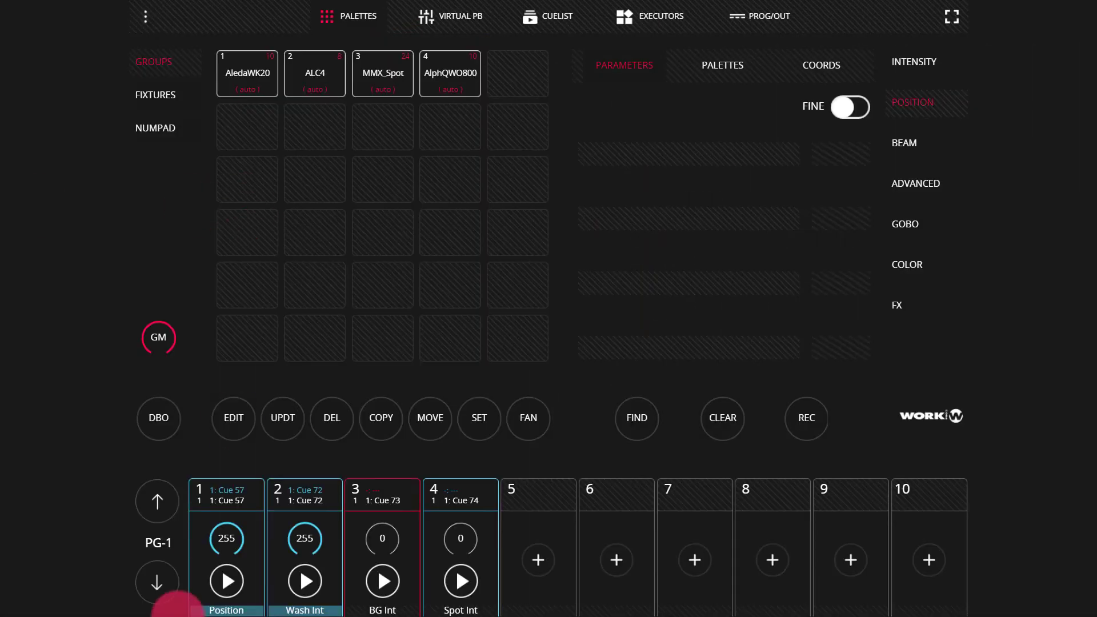
left_click(248, 484)
left_click(228, 539)
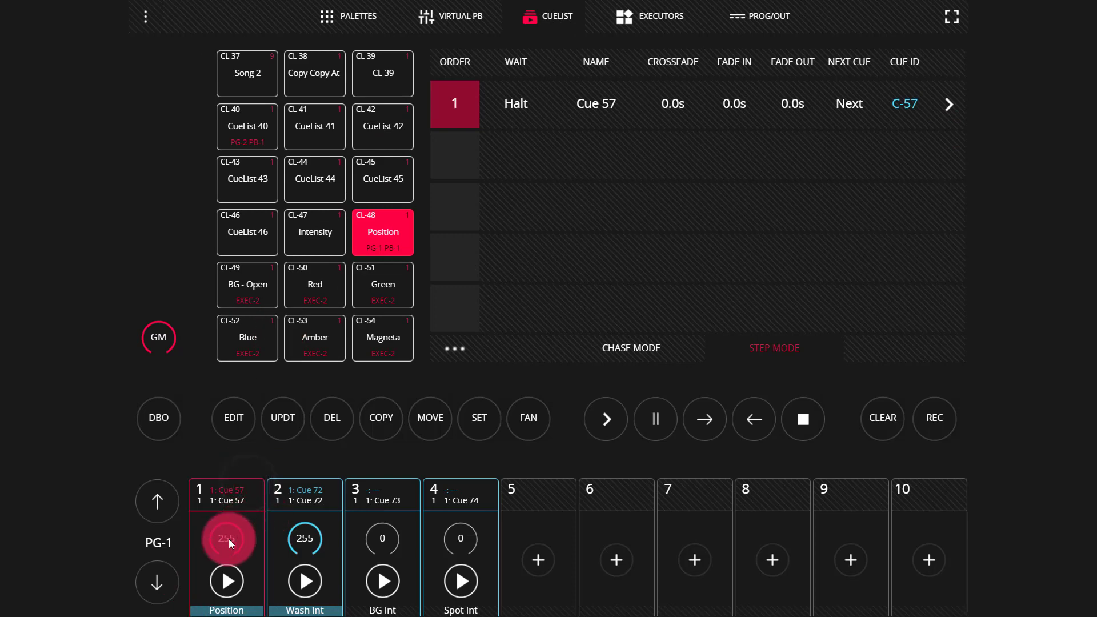
left_click(305, 492)
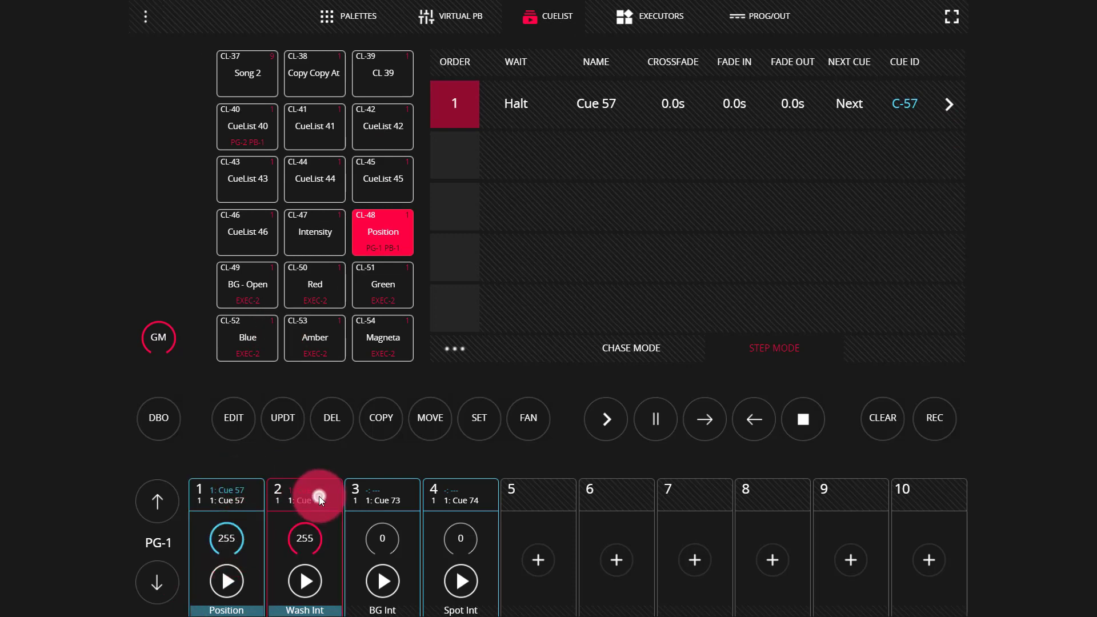
left_click(304, 535)
In Virtual PB, stop playbacks 1 and 2, pull the Wash Int fader to 0, return to Palettes
left_click(437, 26)
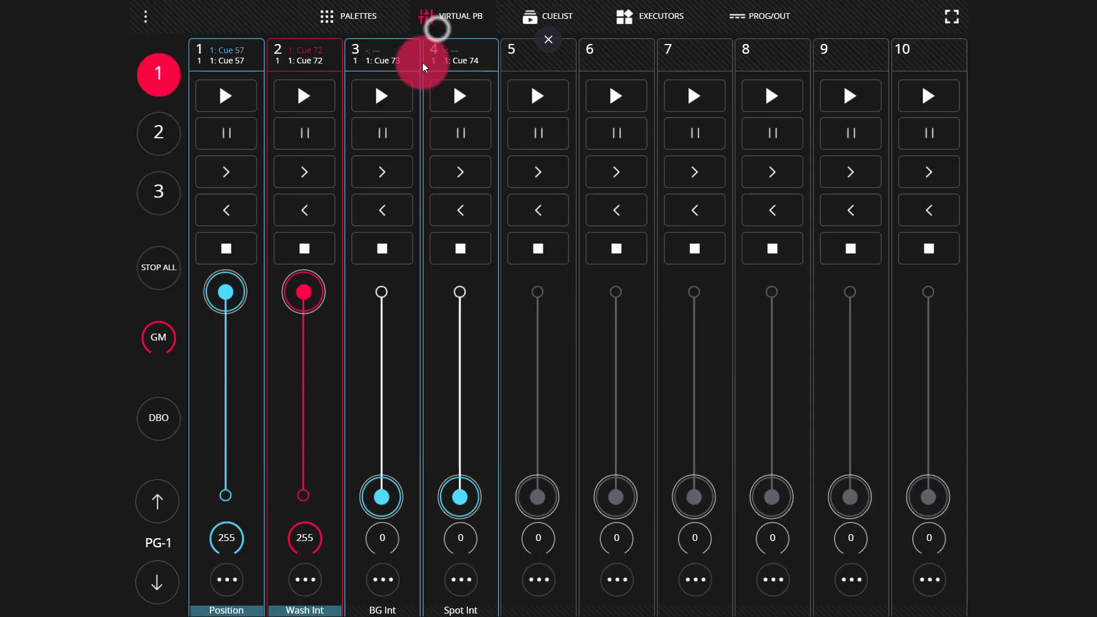
left_click(322, 255)
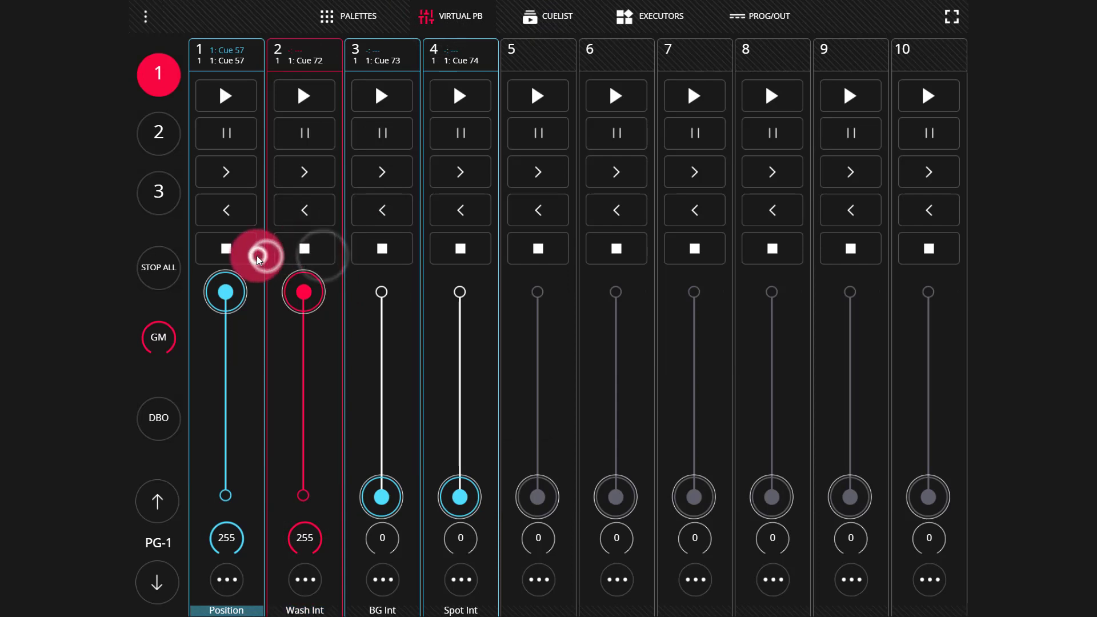
left_click(255, 254)
left_click_drag(303, 292, 320, 529)
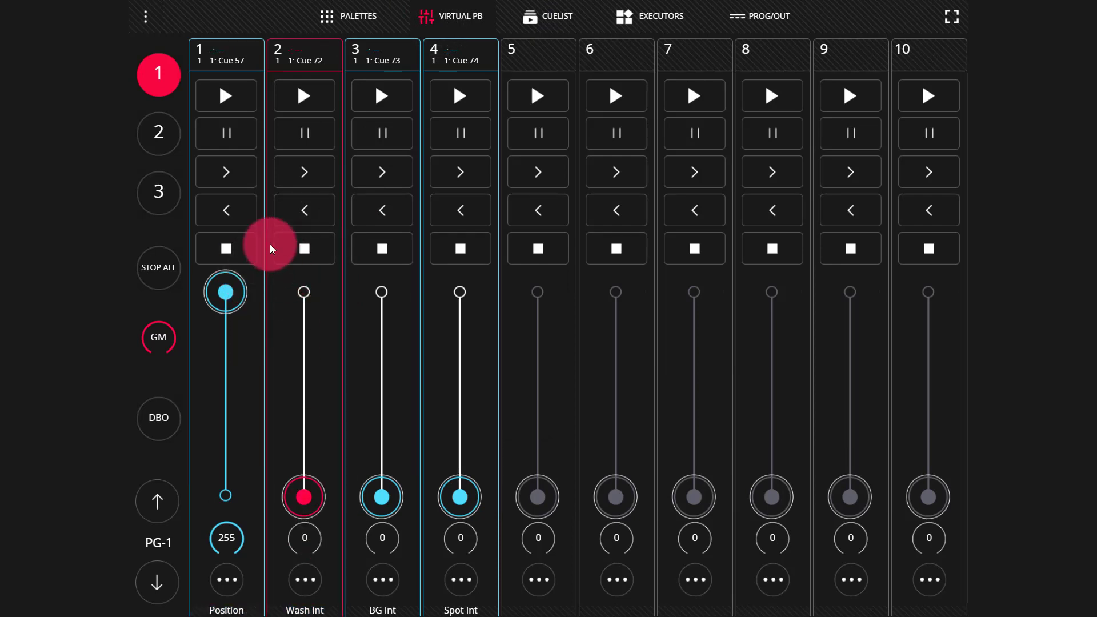
left_click(328, 12)
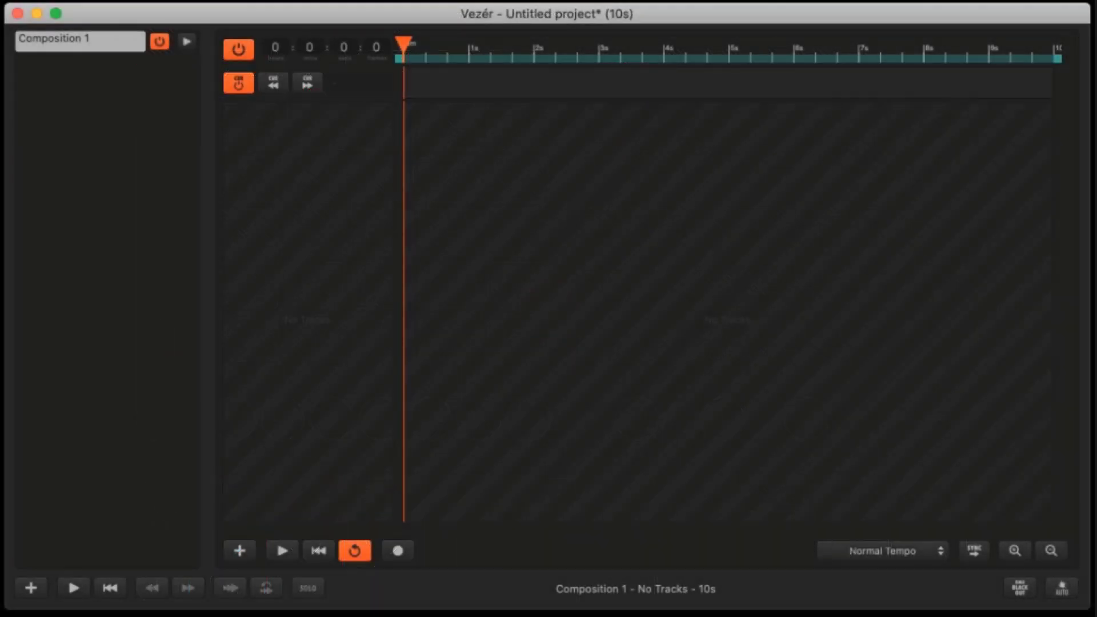
Add an OSC Value track to Composition 1
left_click(234, 553)
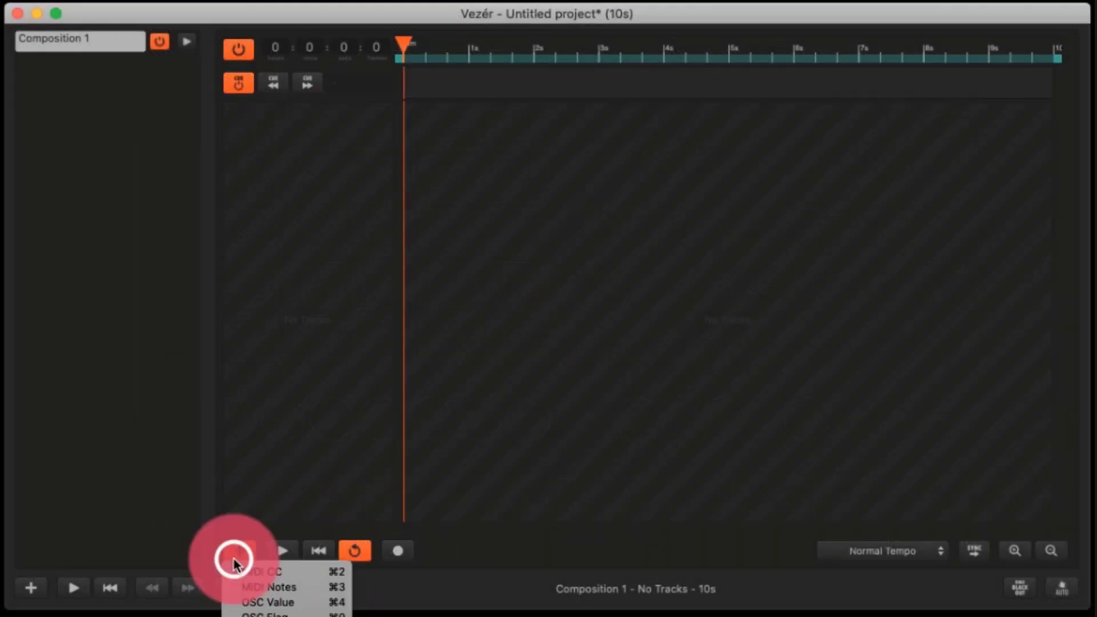
left_click(262, 603)
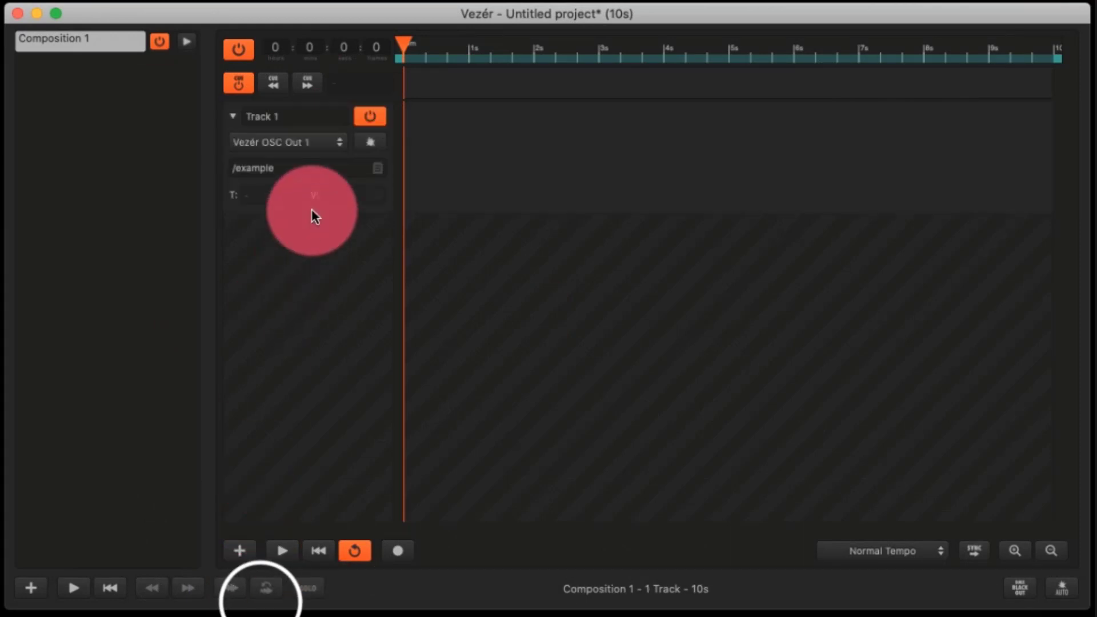
left_click(299, 161)
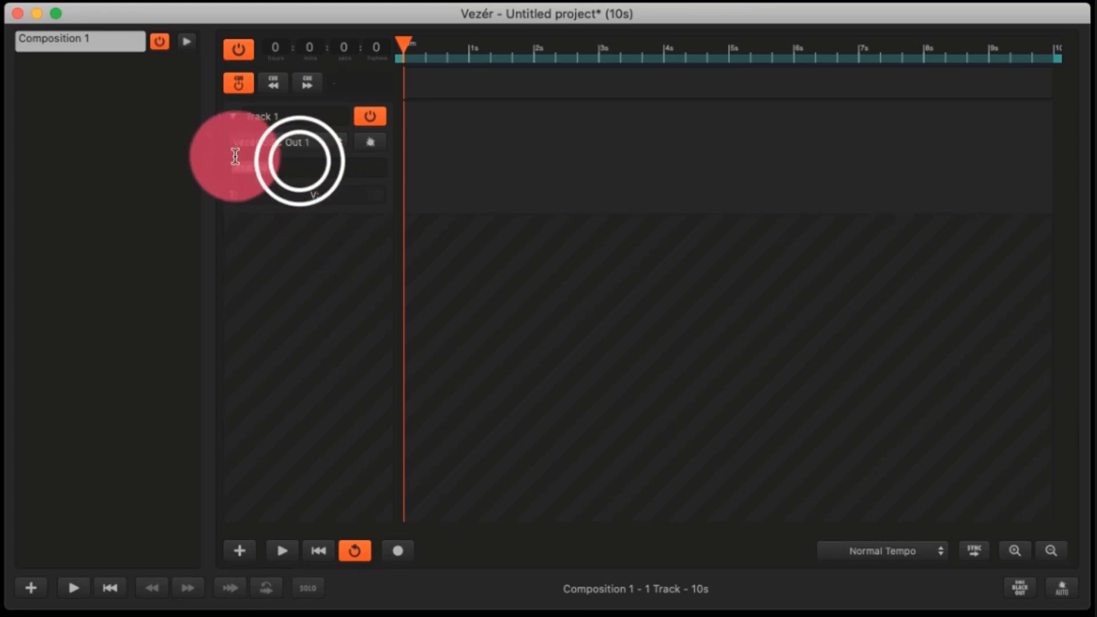
Replace the placeholder /example address with /LS/Go/PB/1
left_click_drag(228, 159, 299, 183)
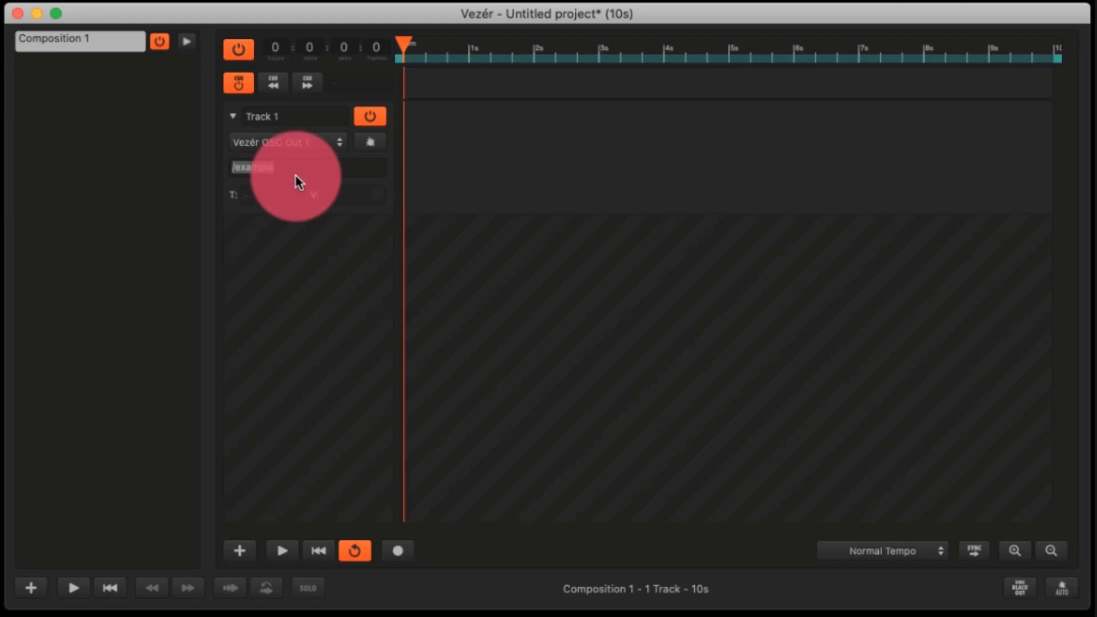
key("BackSpace")
type("/LKX")
key("BackSpace")
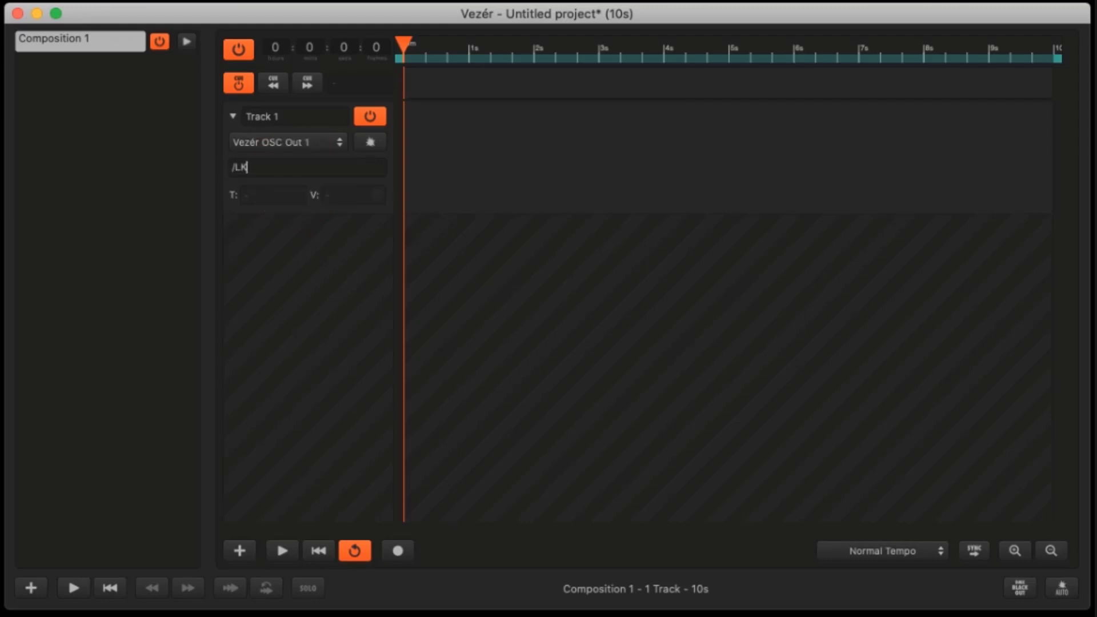
key("BackSpace")
type("S/Se")
key("BackSpace")
key("BackSpace")
key("BackSpace")
type("/Go/PB/")
type("1")
Add Track 1 keyframes at 0 and a first peak at 1.00
left_click(313, 225)
double_click(406, 208)
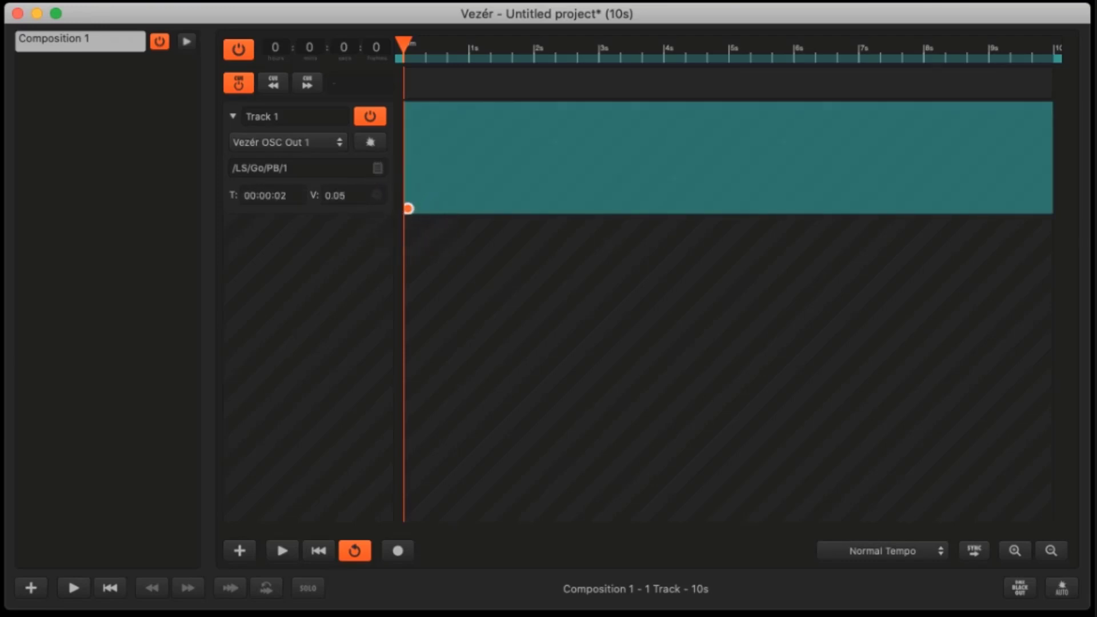
left_click(405, 206)
left_click(460, 213)
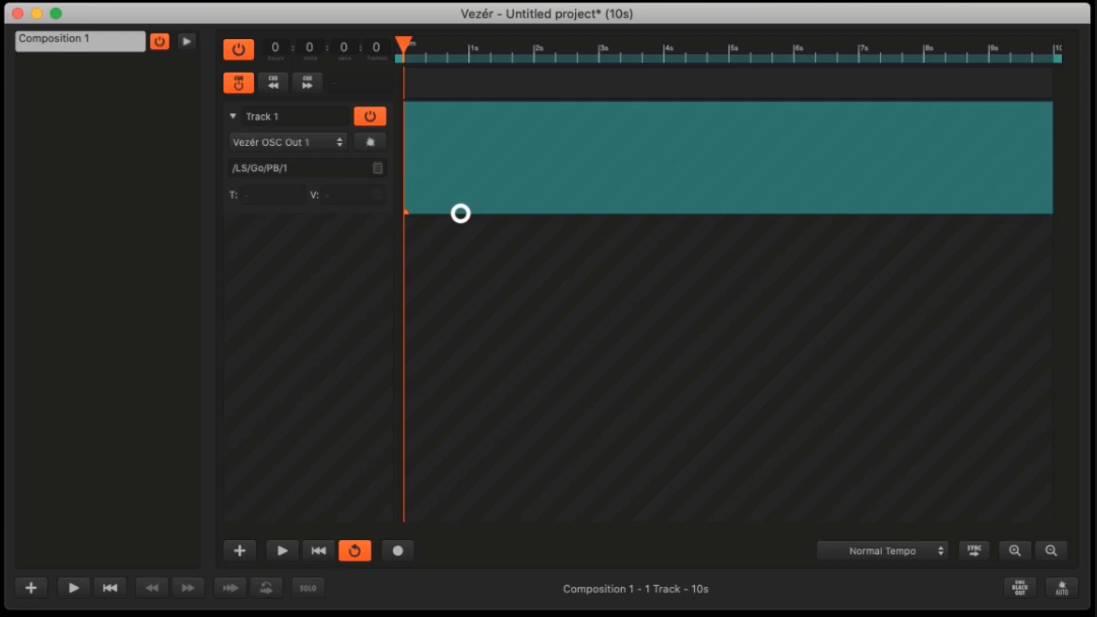
double_click(460, 213)
left_click(458, 107)
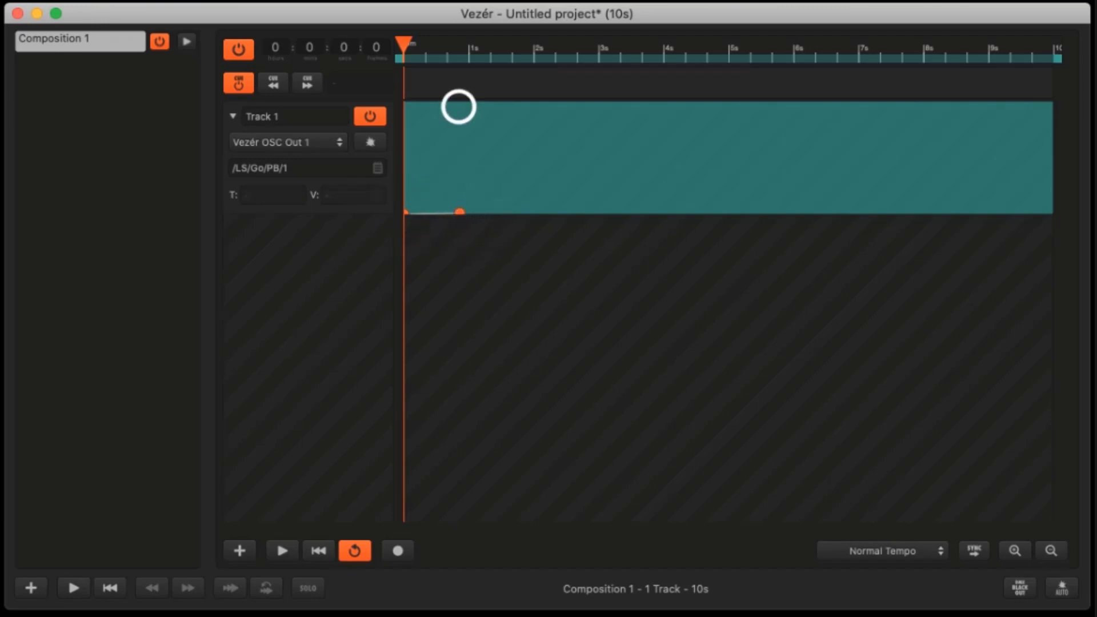
double_click(458, 107)
mouse_move(459, 105)
left_mouse_down()
mouse_move(460, 196)
mouse_move(459, 103)
left_mouse_up()
Shape the second pulse with a 1.00 peak and drop the final keyframe back to 0
double_click(518, 103)
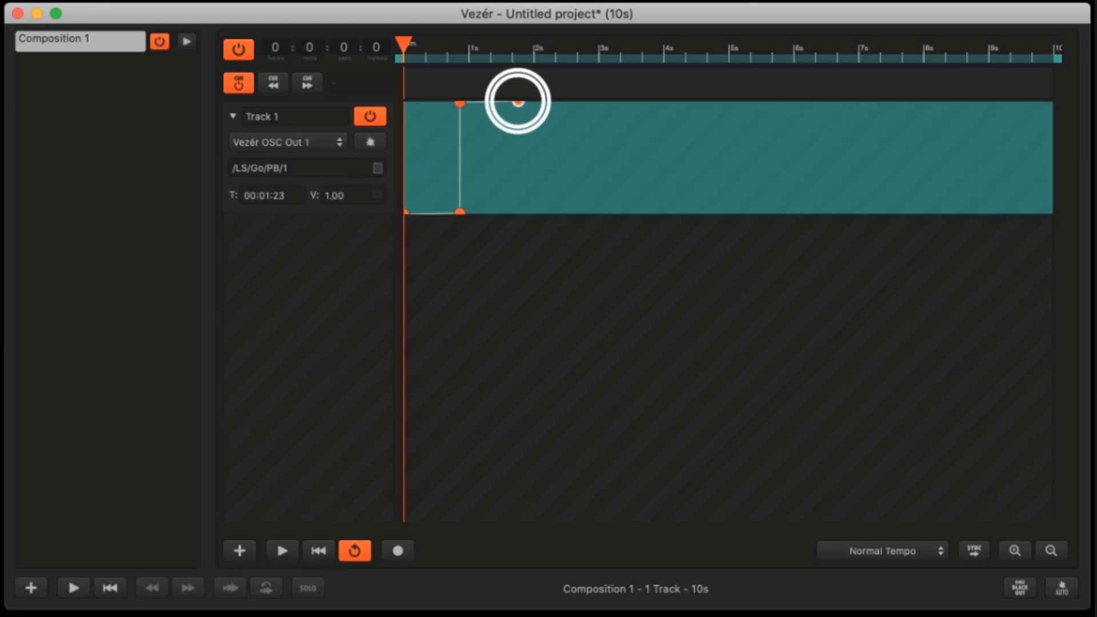
left_click(516, 220)
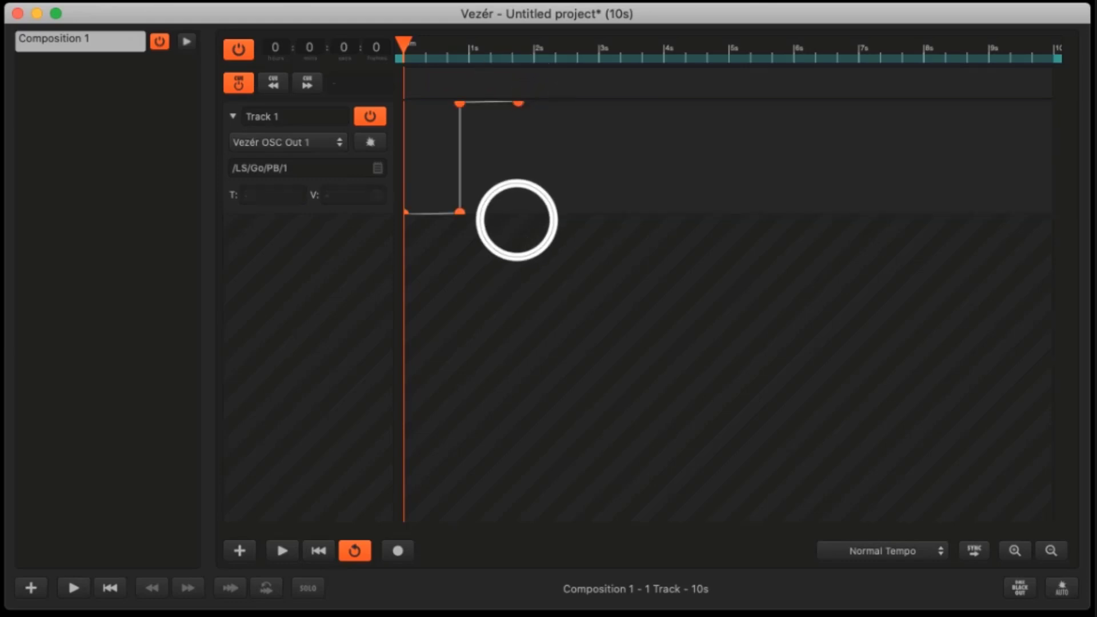
left_click_drag(516, 105, 503, 213)
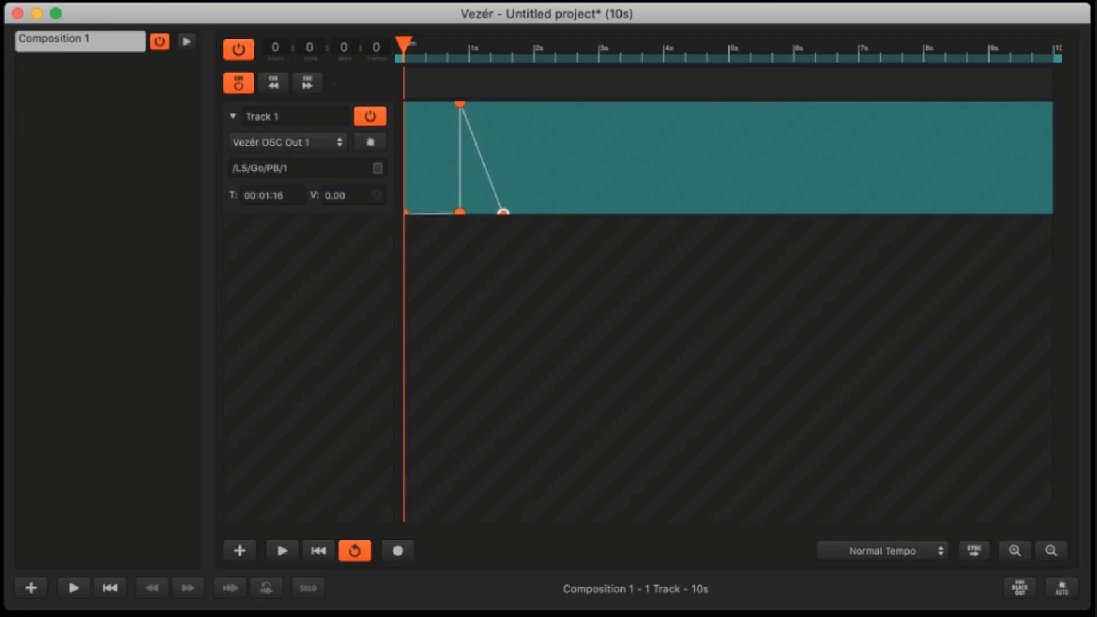
mouse_move(503, 211)
left_mouse_down()
mouse_move(516, 110)
mouse_move(499, 103)
mouse_move(490, 200)
mouse_move(541, 213)
mouse_move(524, 212)
left_mouse_up()
left_click_drag(521, 112, 522, 103)
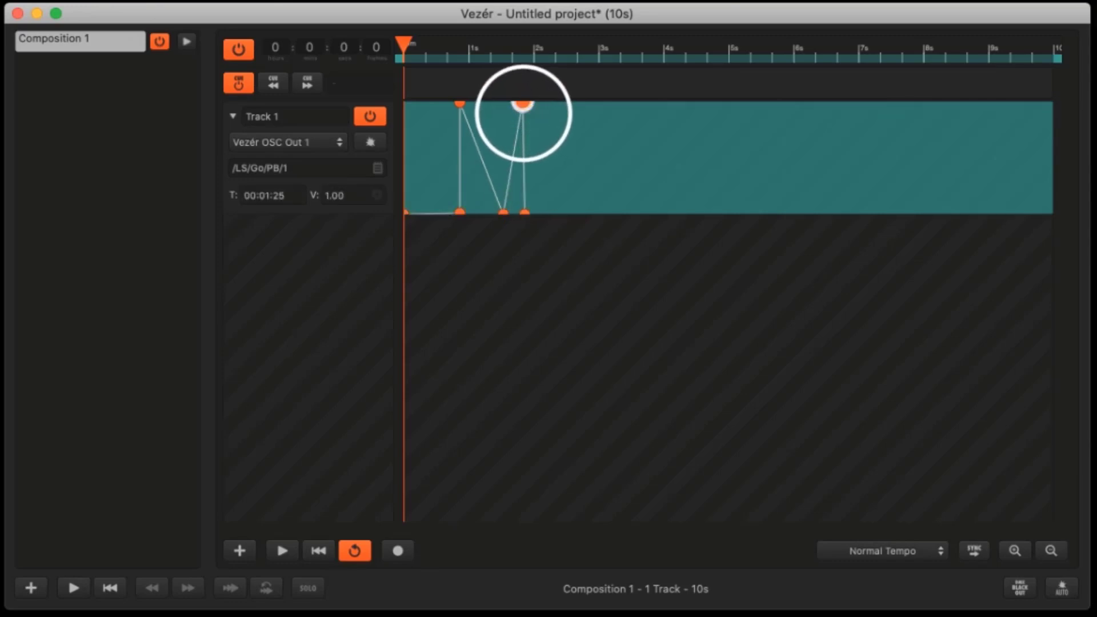
left_click(553, 213)
left_click(558, 208)
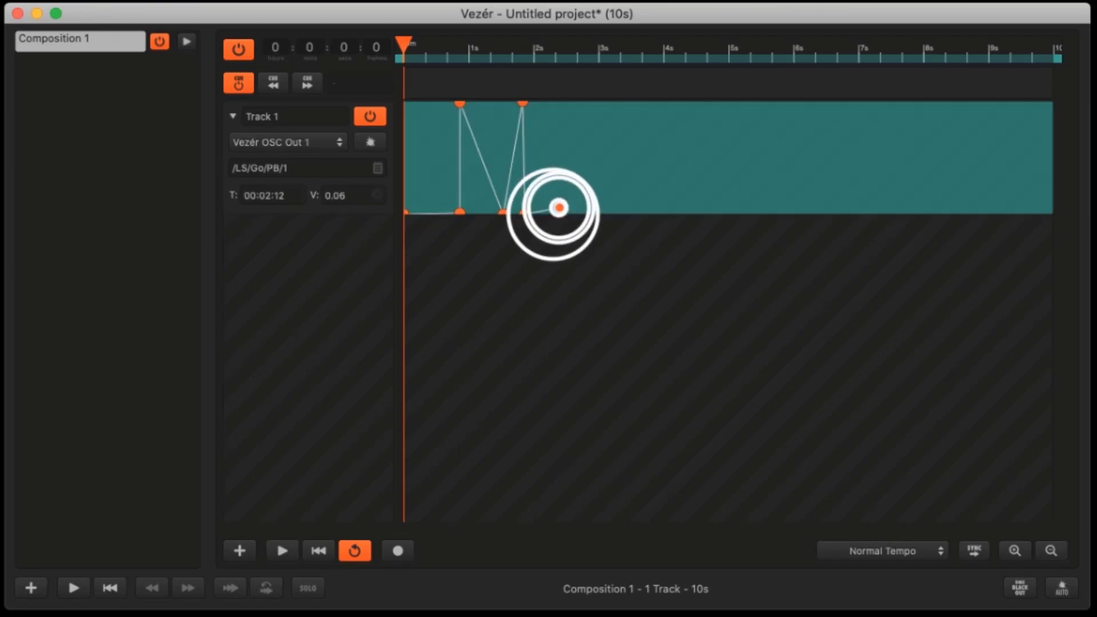
left_click_drag(558, 207, 560, 211)
Play the composition so LightShark playback 1 goes to Cue 57, then stop and rewind
left_click(546, 269)
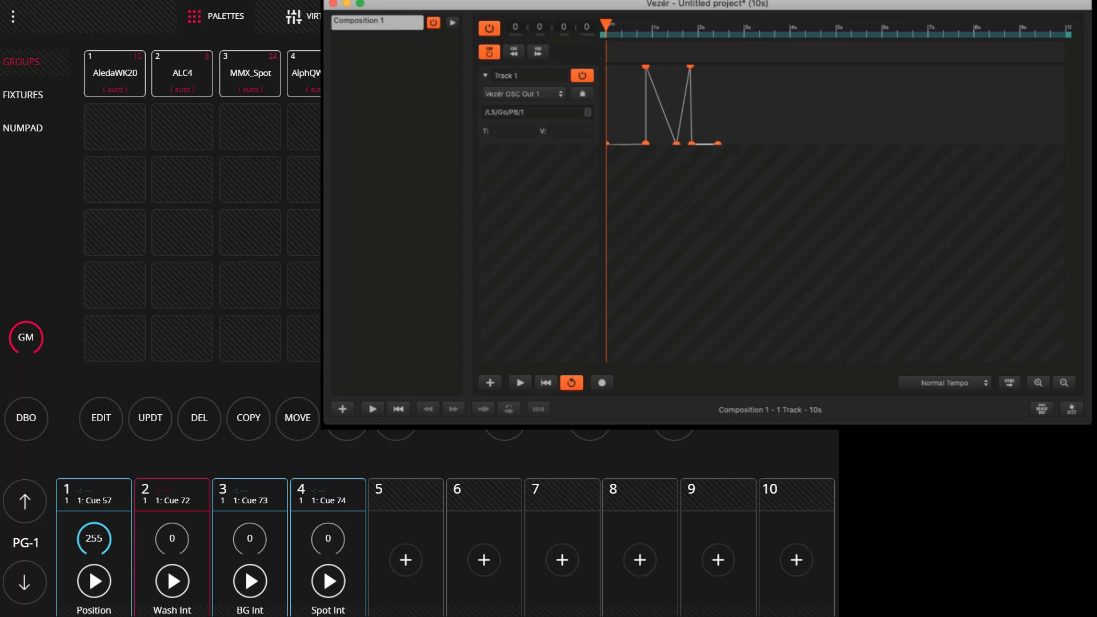
left_click(519, 382)
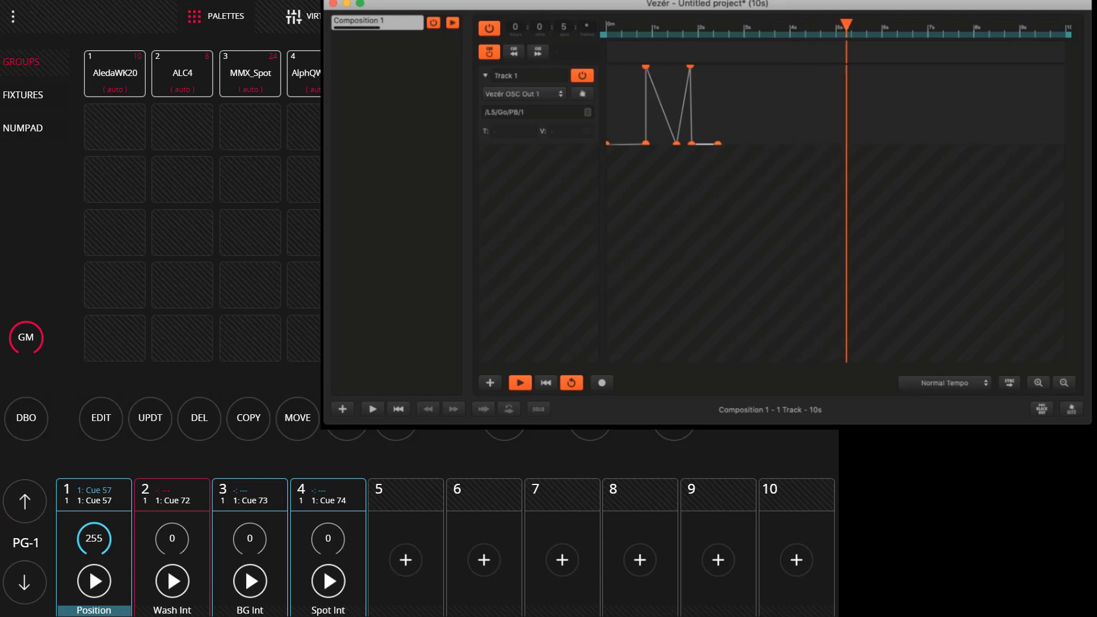
left_click(609, 286)
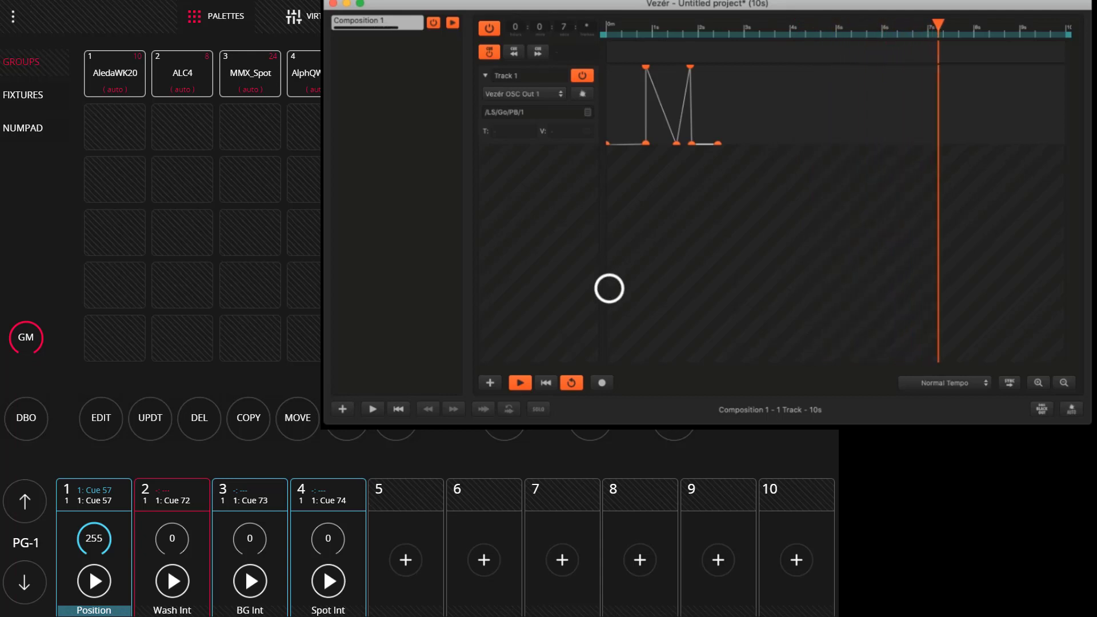
left_click(543, 384)
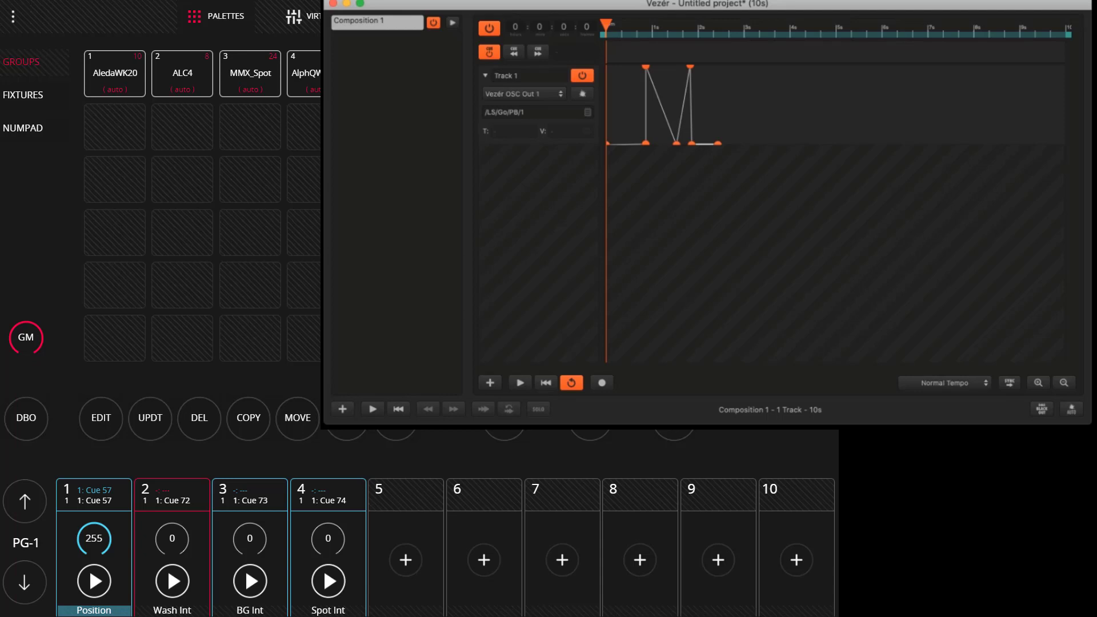
Add an OSC Color track as Track 2 and set its address to /LS/Level/PB/2
right_click(544, 271)
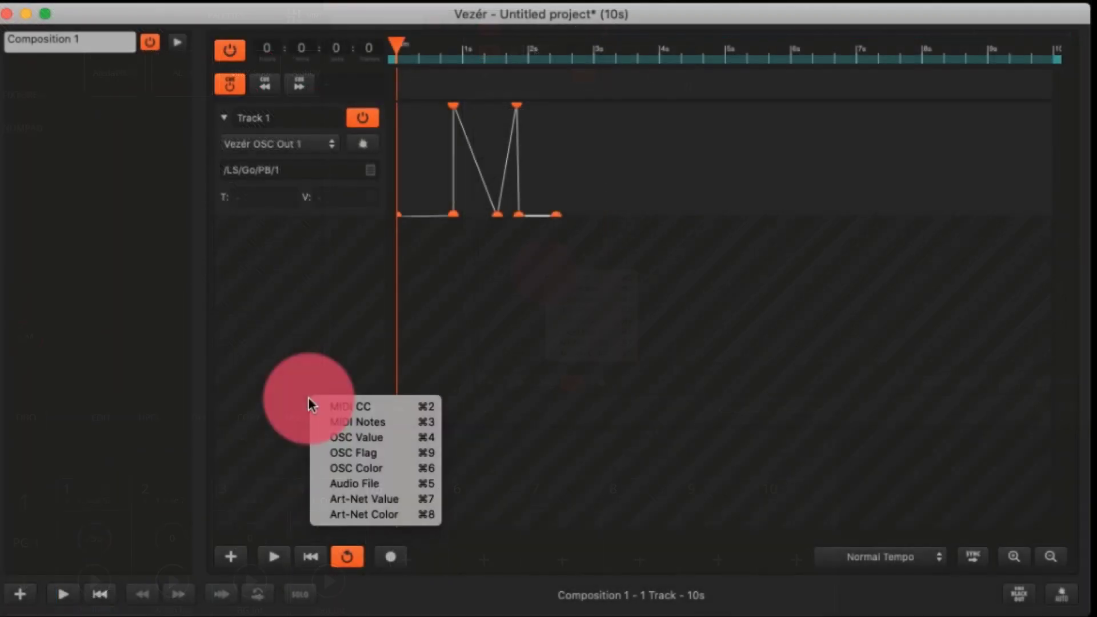
left_click(367, 468)
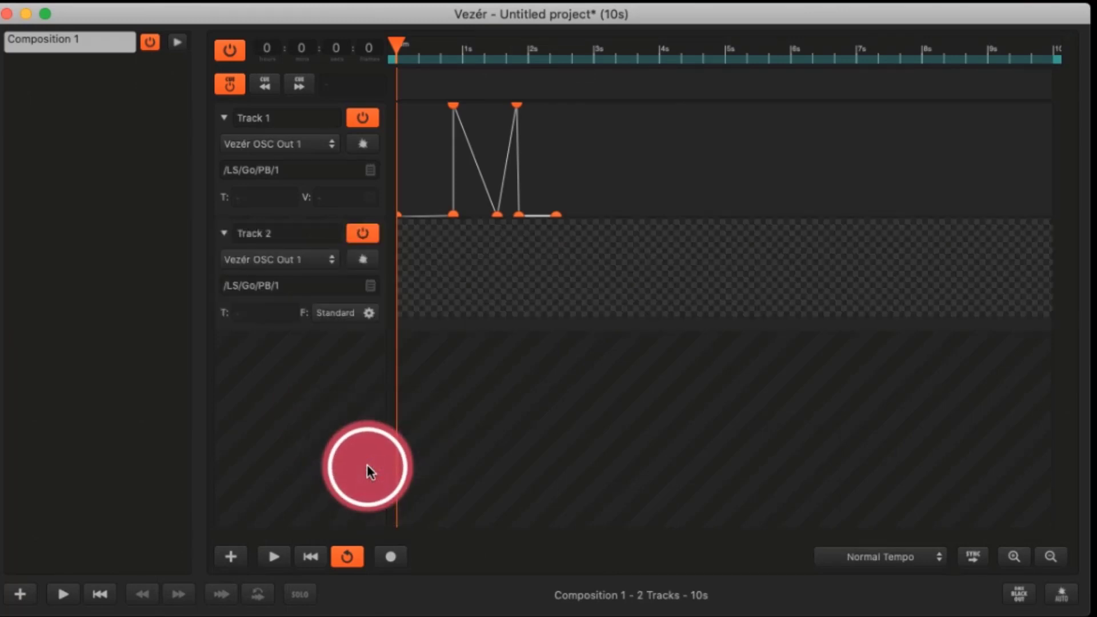
left_click(350, 288)
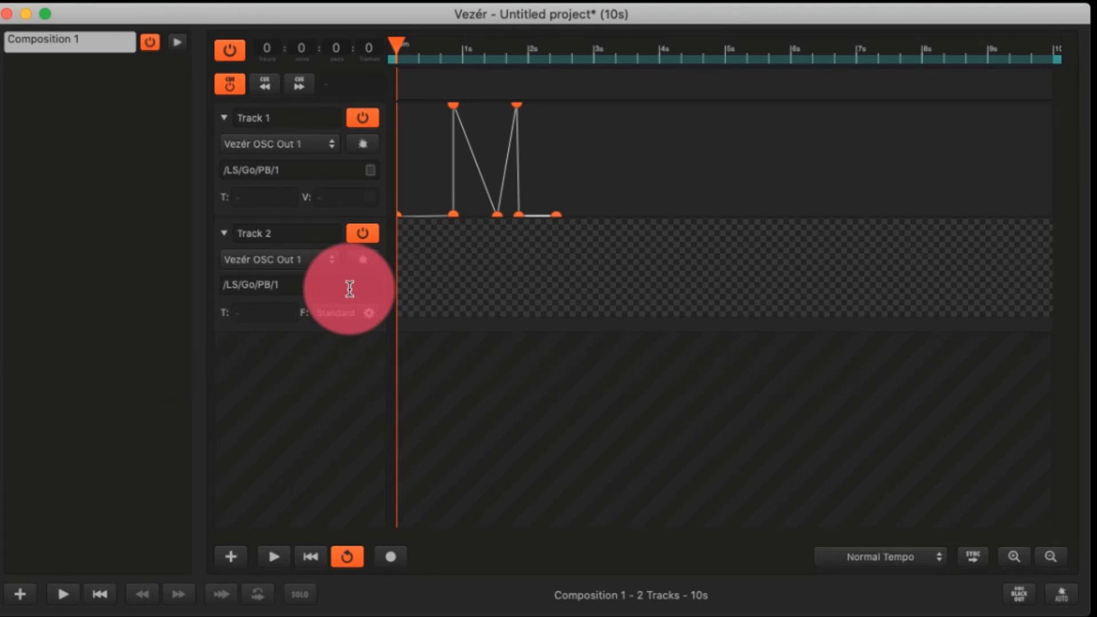
key("BackSpace")
key("BackSpace")
key("BackSpace")
key("BackSpace")
key("BackSpace")
key("BackSpace")
key("BackSpace")
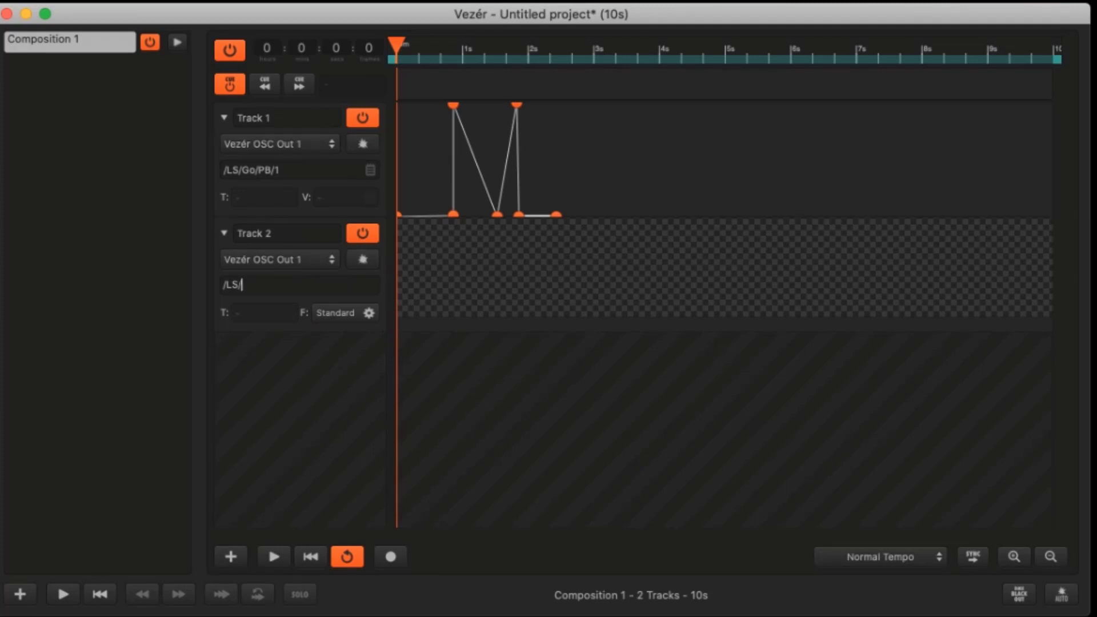
type("Level/")
type("B/2")
key("Return")
Switch Track 2's format from Standard to Integer Array with Max 255 and apply
left_click(348, 316)
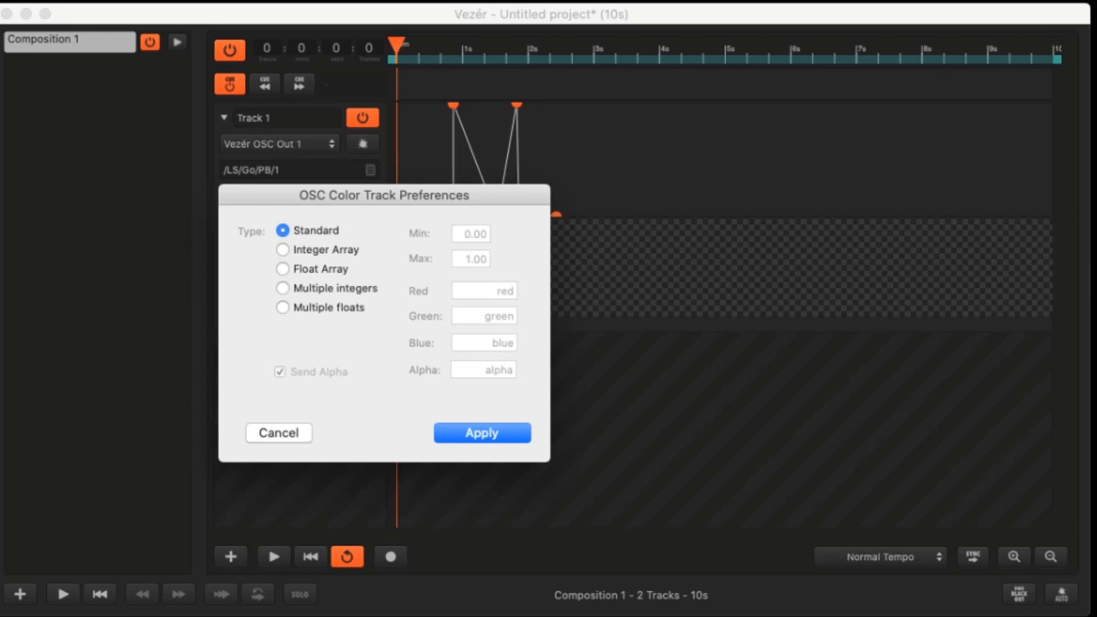
left_click(343, 251)
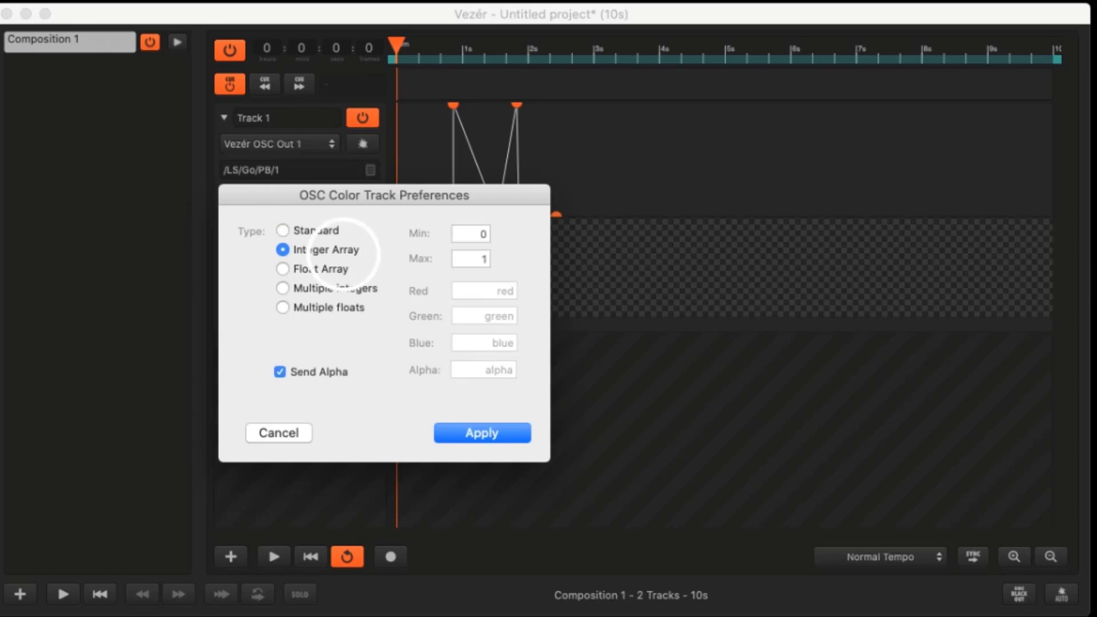
left_click(467, 259)
mouse_move(468, 260)
left_mouse_down()
mouse_move(497, 255)
mouse_move(484, 259)
left_mouse_up()
type("255")
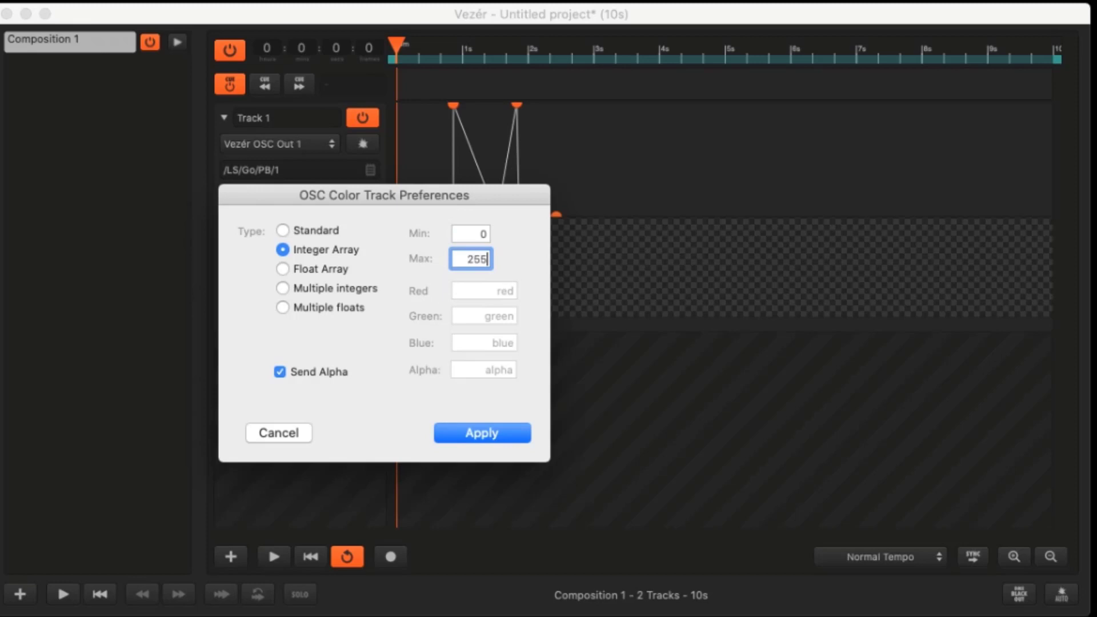
key("shift+Tab")
left_click(460, 434)
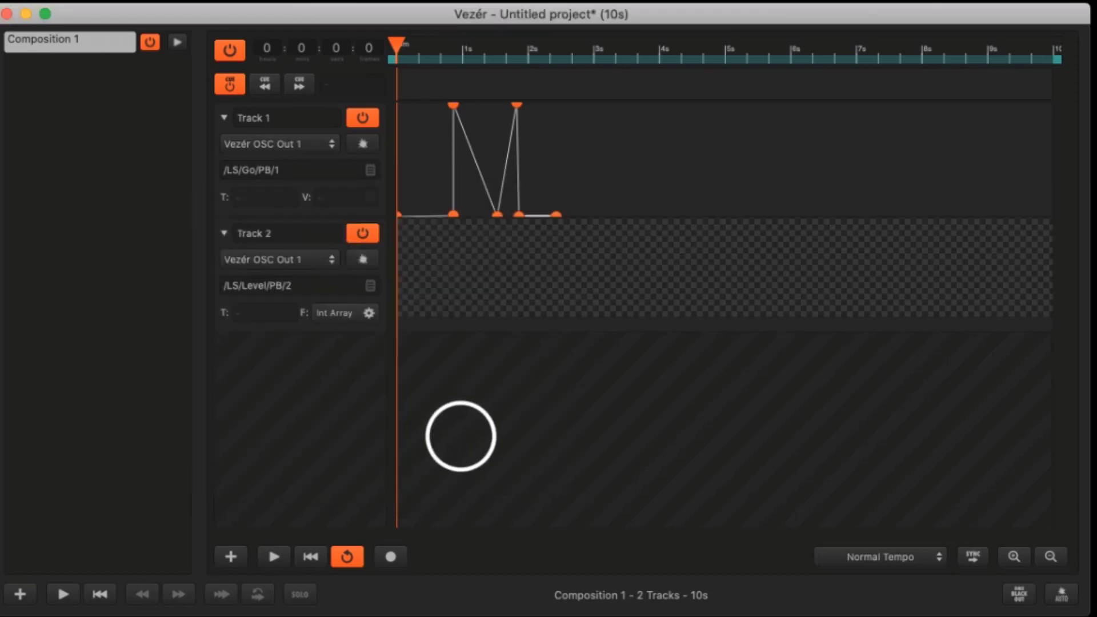
Add Track 2's first gradient stop at 0% opacity near the start, plus a second stop
left_click(411, 317)
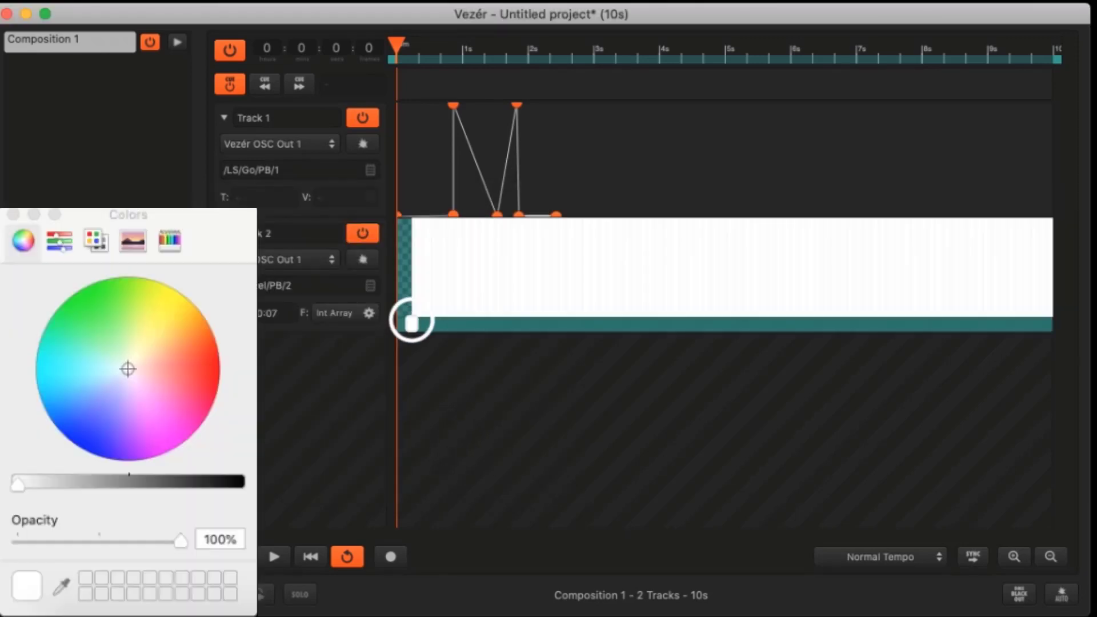
left_click_drag(439, 324, 460, 324)
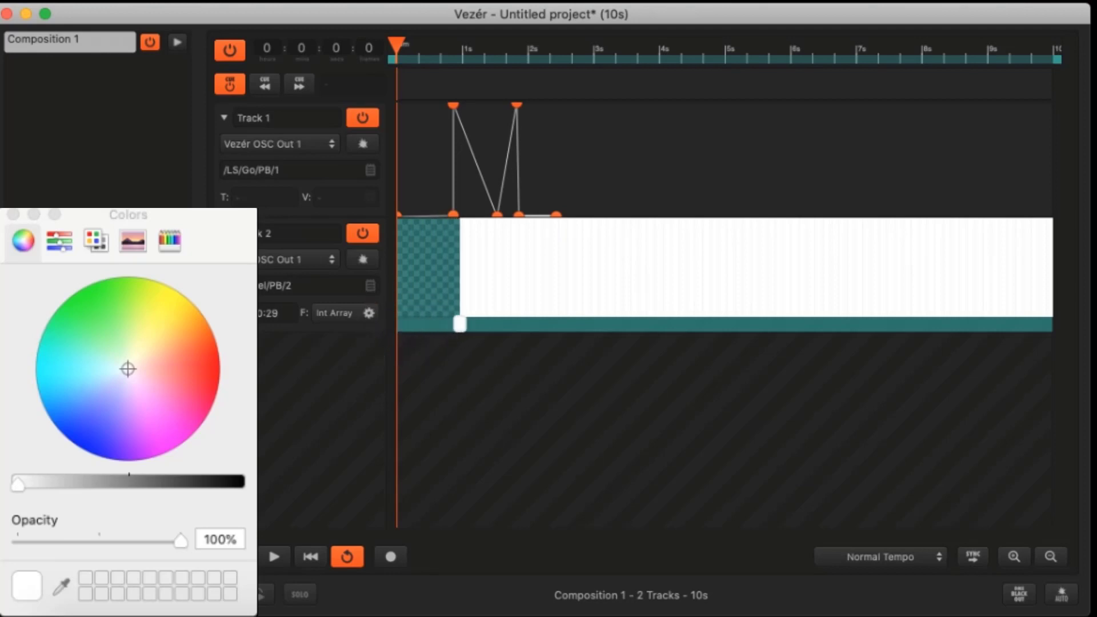
left_click(423, 276)
left_click(418, 359)
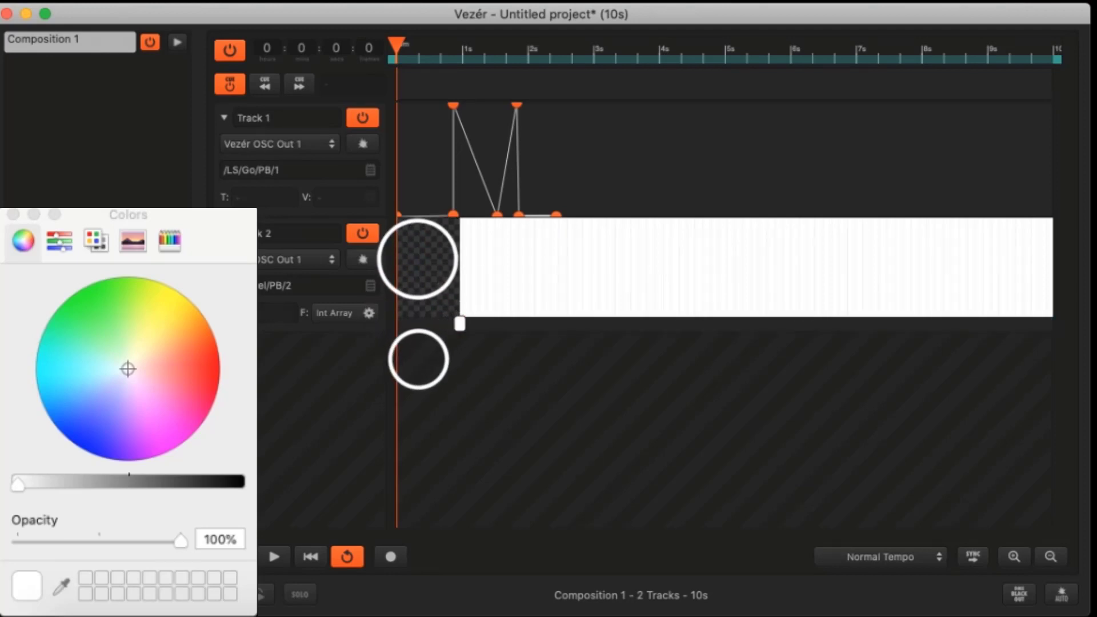
left_click(460, 324)
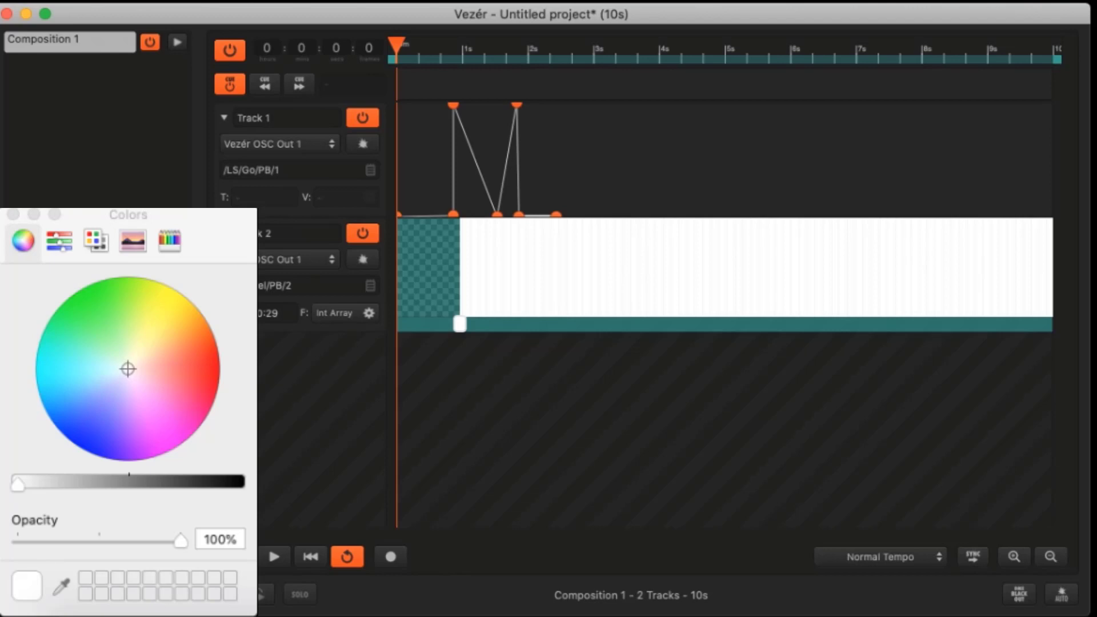
left_click(532, 323)
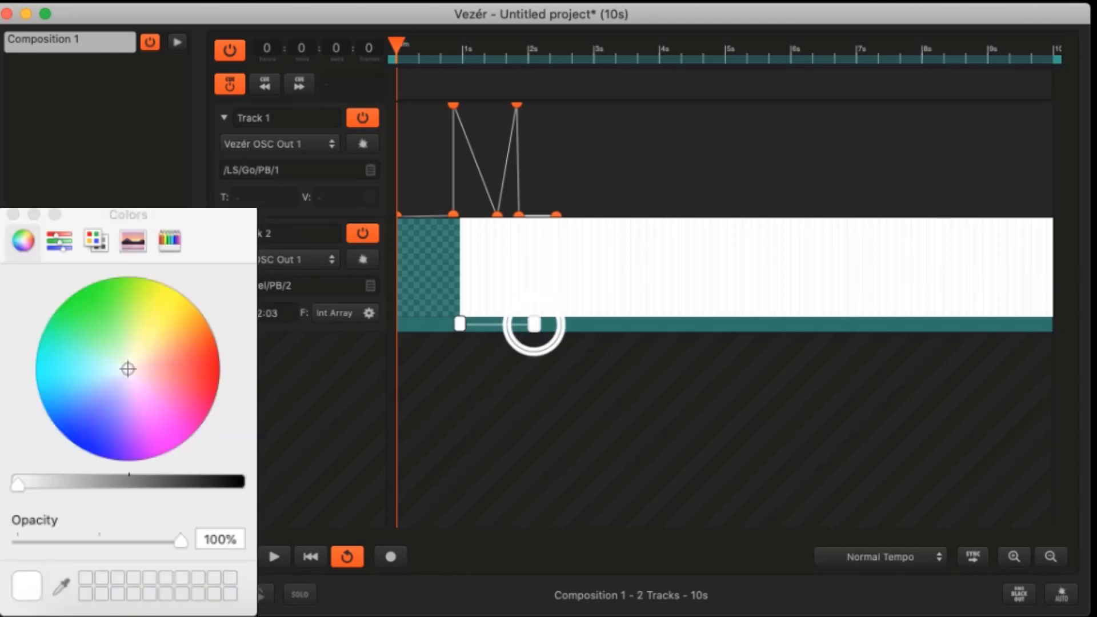
left_click_drag(123, 540, 17, 540)
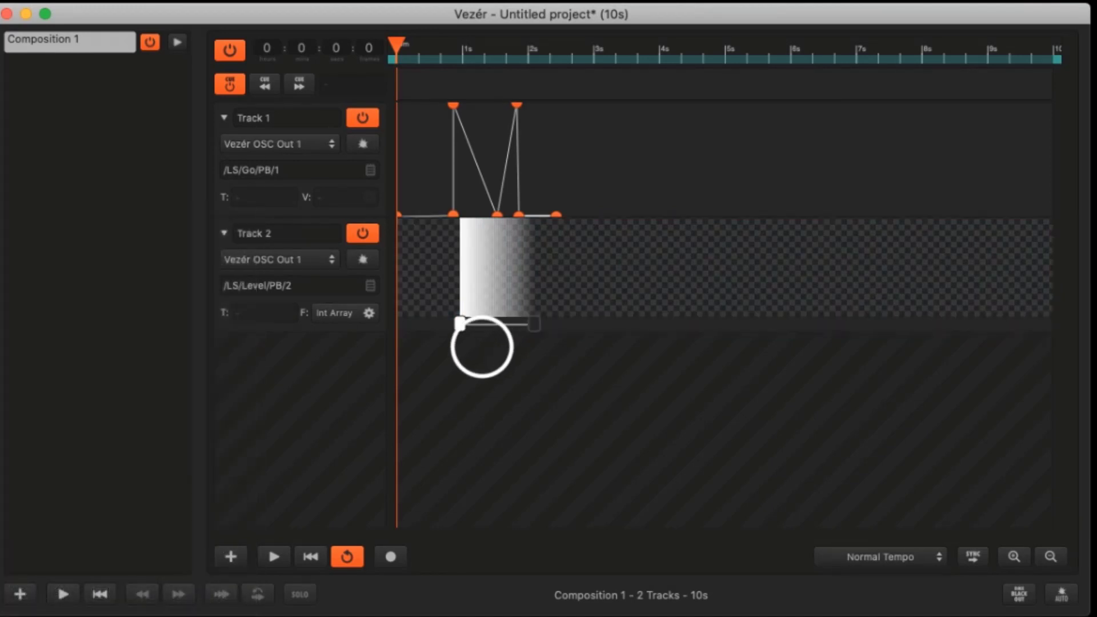
left_click_drag(459, 324, 428, 323)
left_click(419, 363)
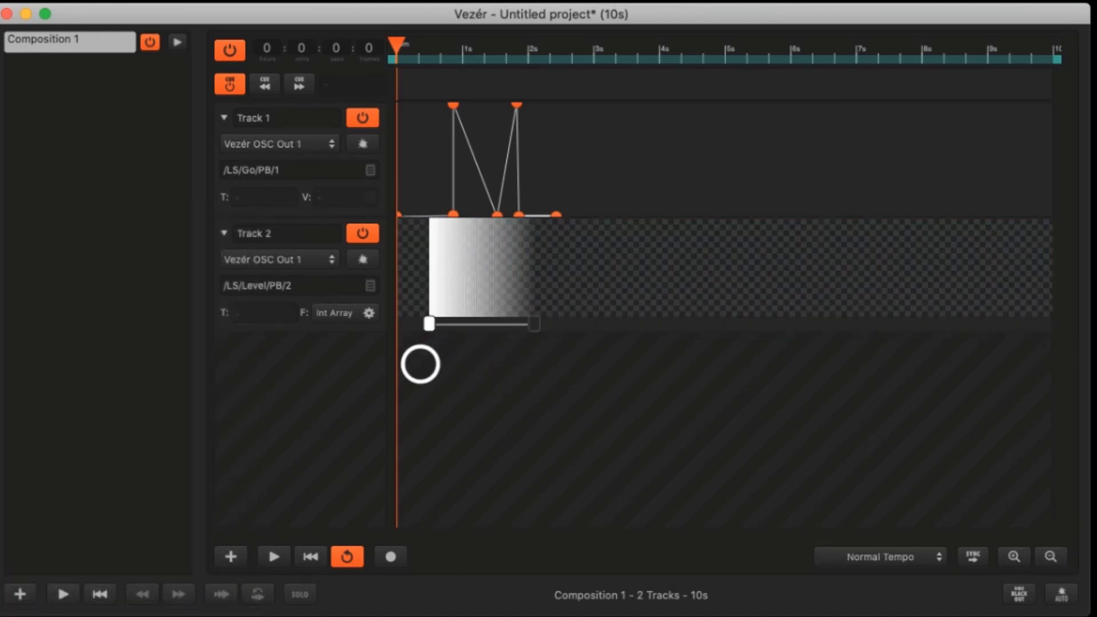
Set the second stop to 50% at about 1 second and add a 100% stop just past 3 seconds
mouse_move(534, 324)
left_mouse_down()
mouse_move(470, 324)
mouse_move(529, 324)
left_mouse_up()
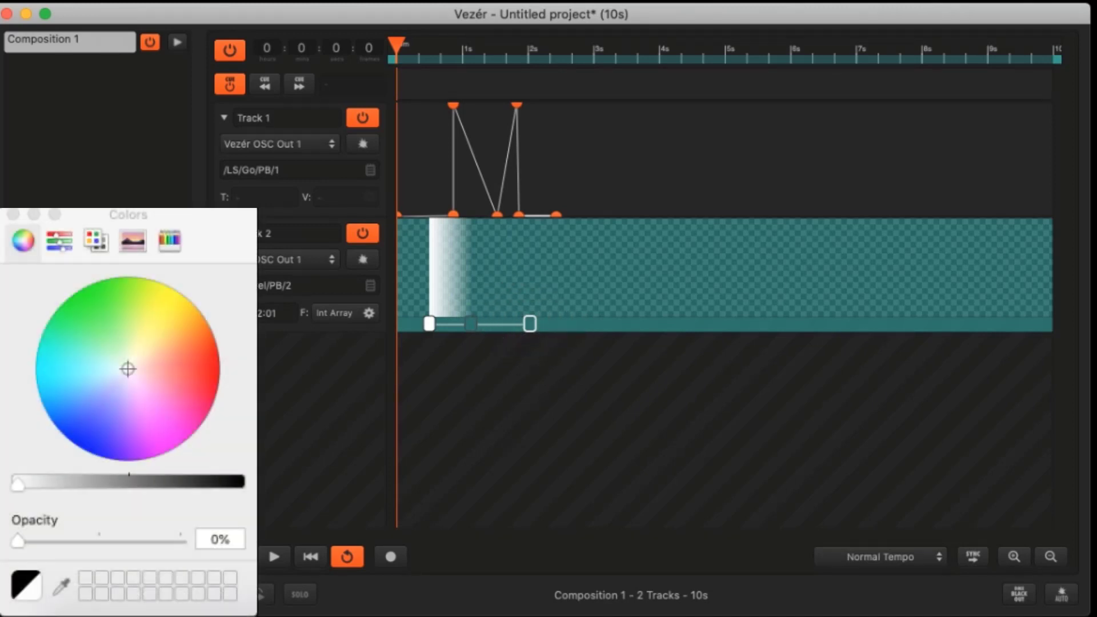
left_click_drag(17, 541, 99, 540)
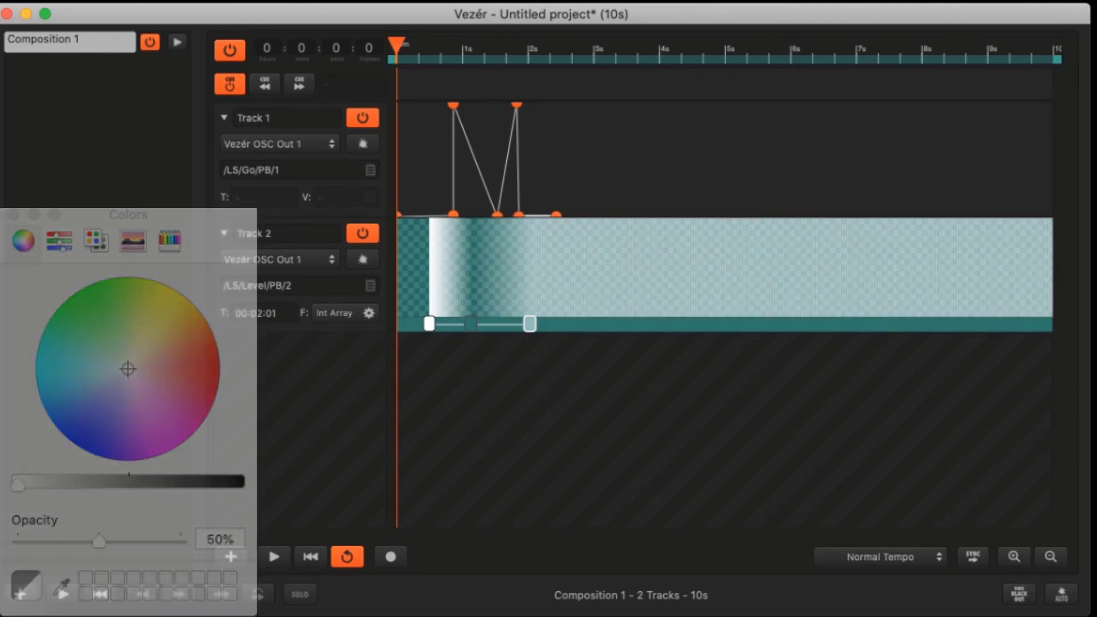
left_click(654, 330)
double_click(650, 324)
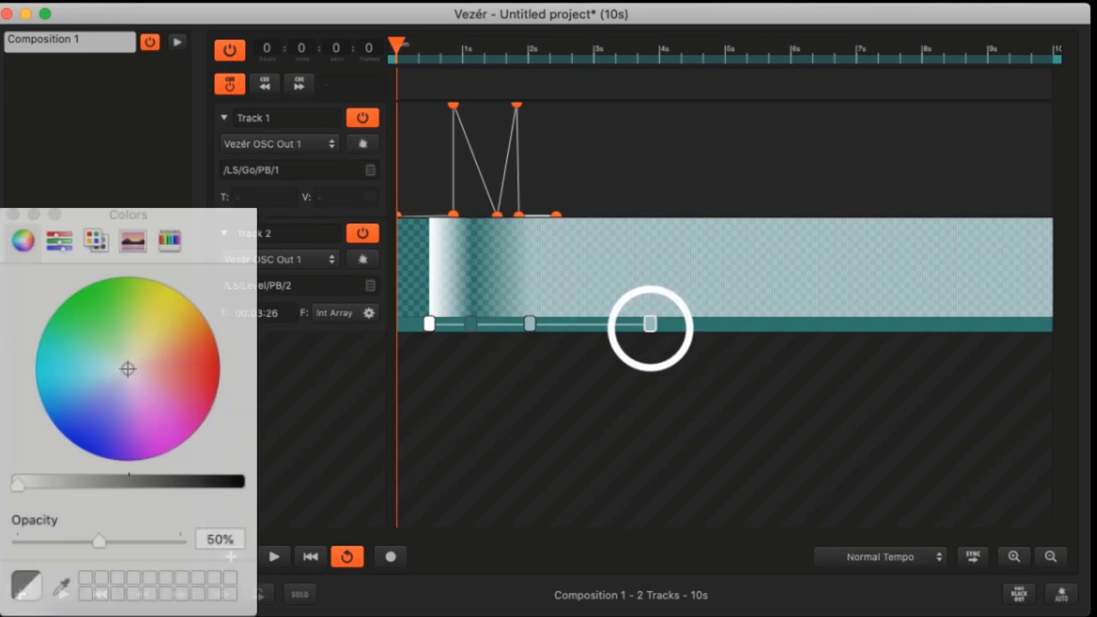
left_click_drag(99, 540, 181, 541)
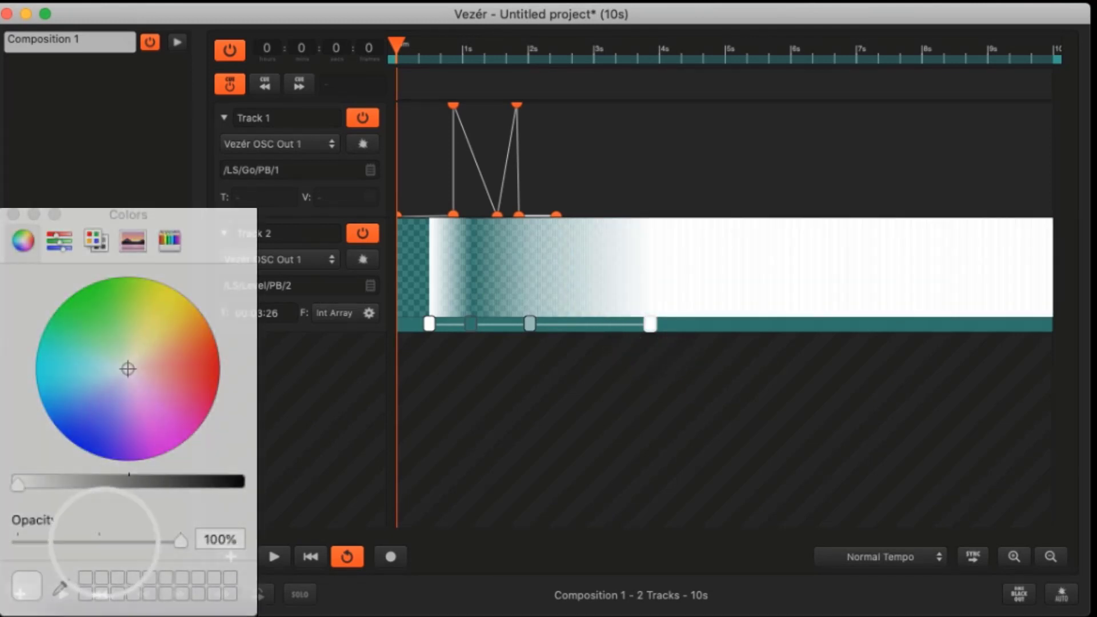
left_click(507, 423)
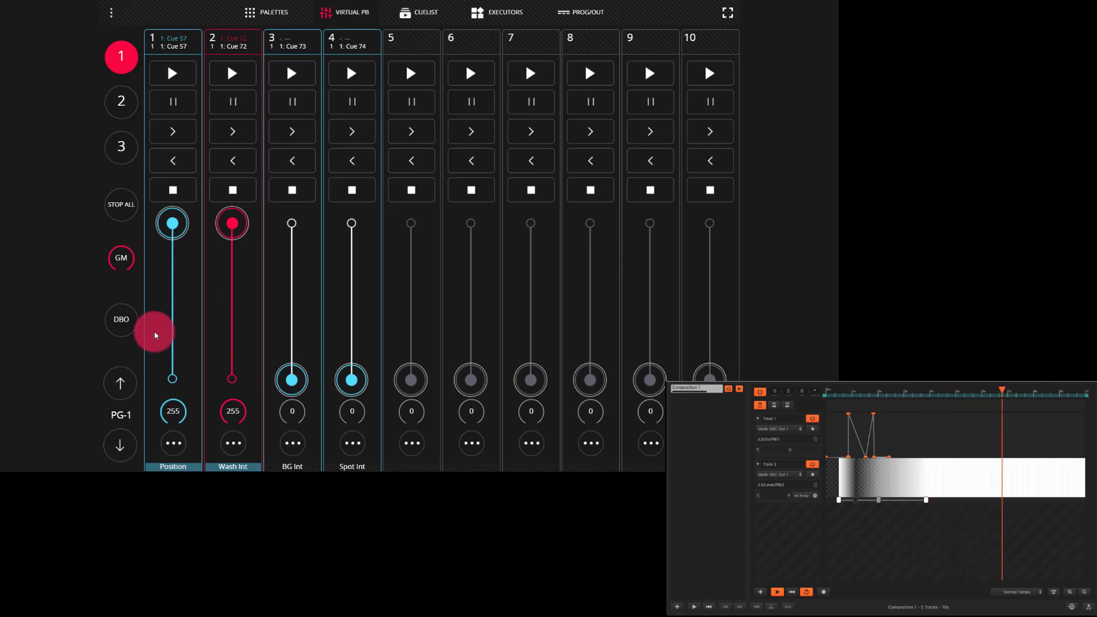
Switch LightShark from the Virtual PB faders to the EXECUTORS grid
left_click(419, 235)
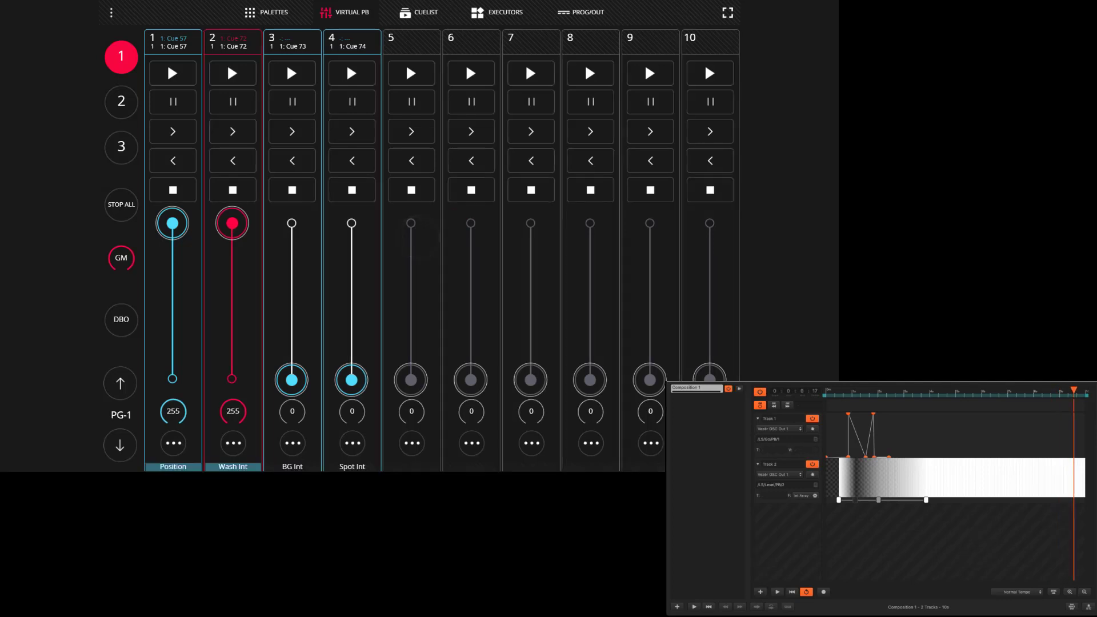
left_click(504, 13)
left_click(200, 76)
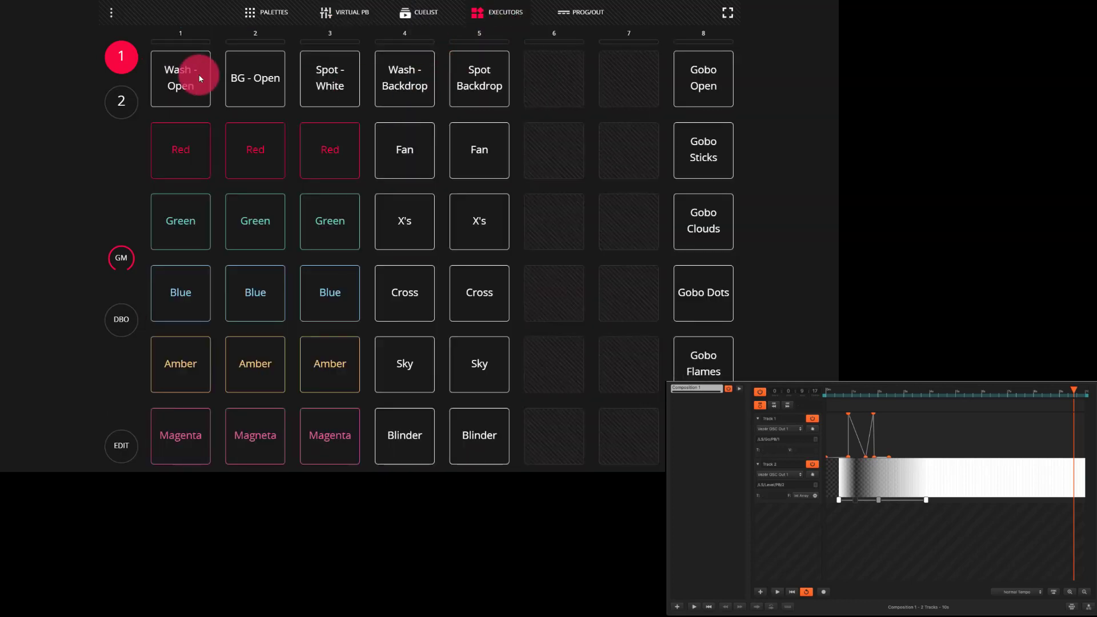
left_click(189, 68)
left_click(201, 336)
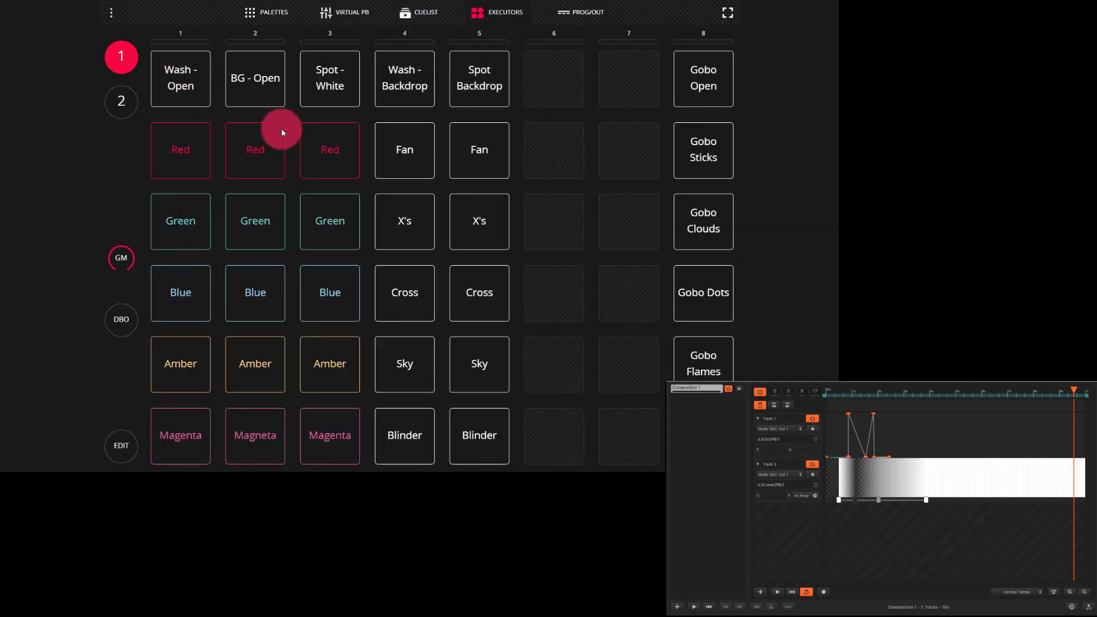
left_click(635, 166)
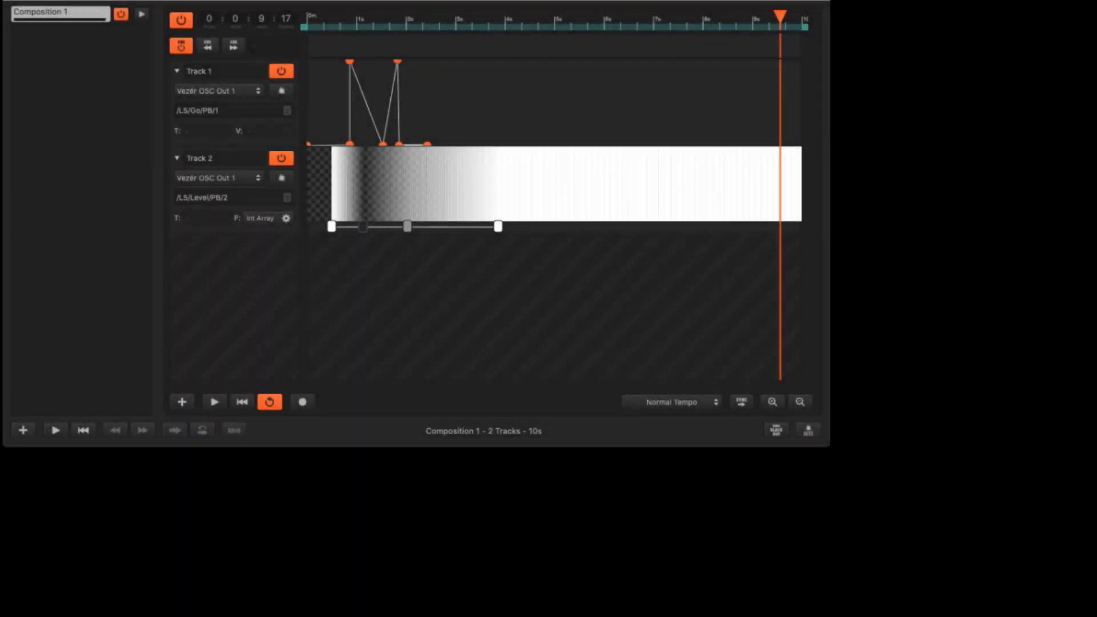
Add an OSC Value track as Track 3 and change its address to /LS/Executor/1/2/3
right_click(223, 256)
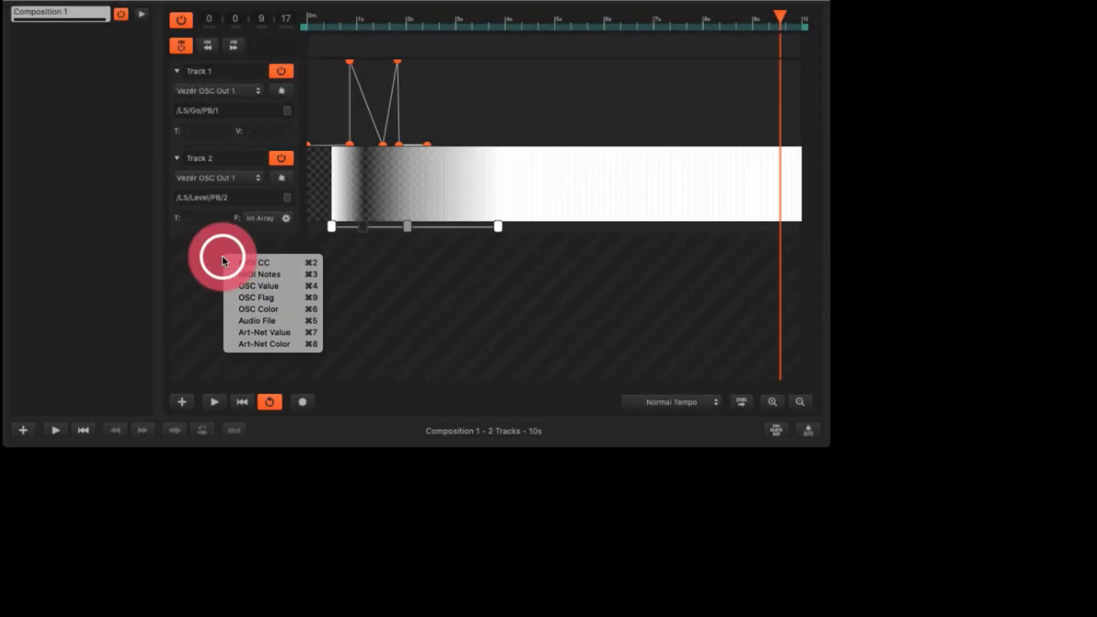
left_click(241, 285)
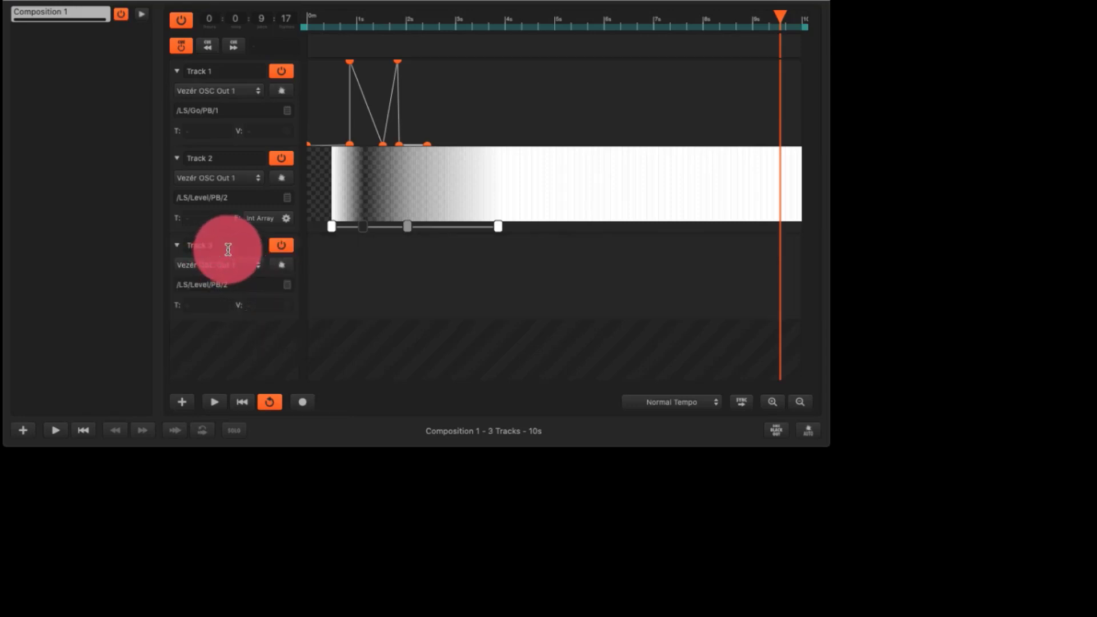
left_click(242, 284)
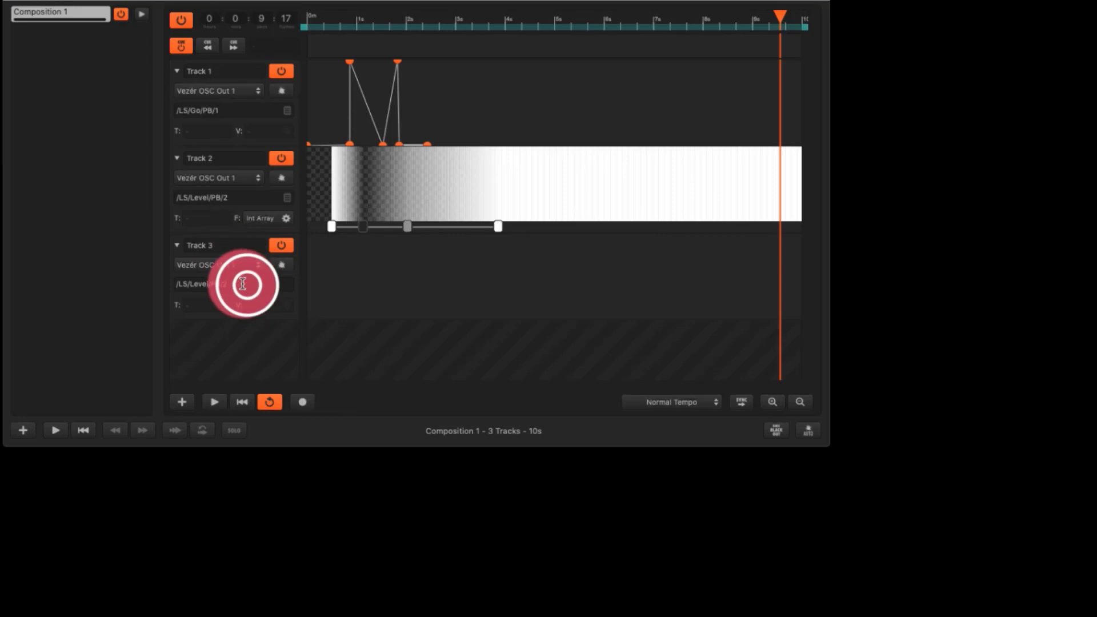
left_click_drag(243, 284, 196, 286)
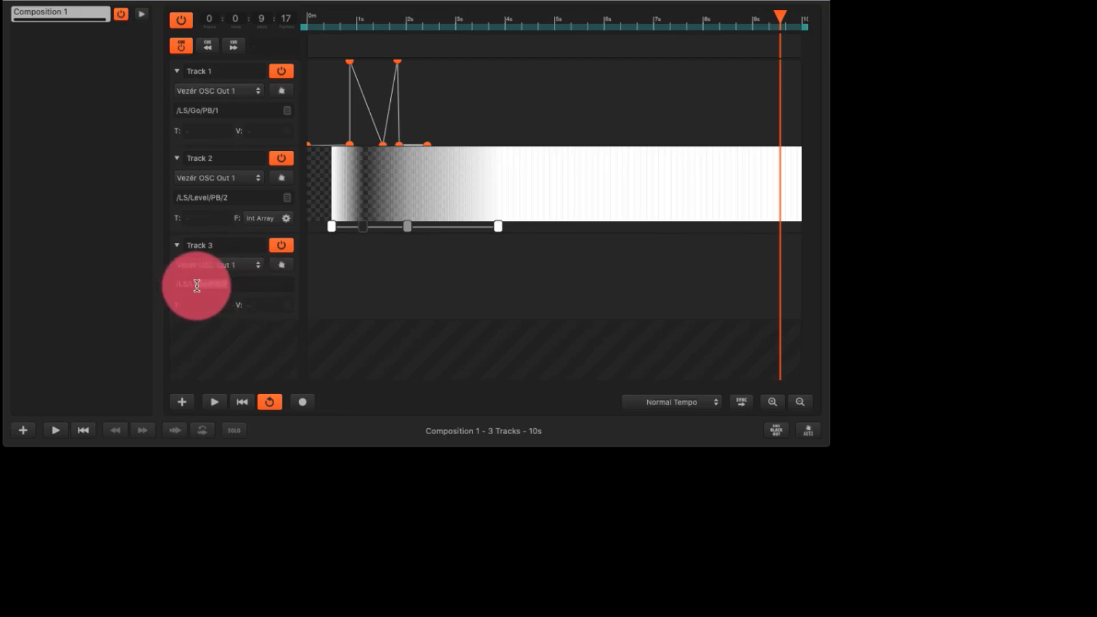
key("BackSpace")
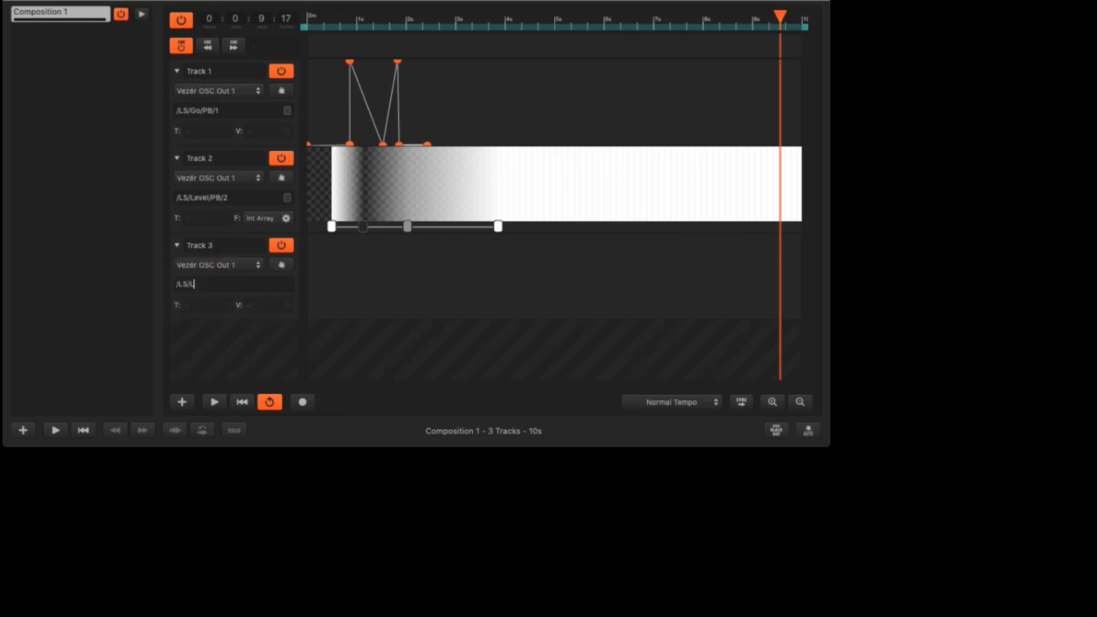
key("BackSpace")
type("Level")
key("BackSpace")
key("BackSpace")
key("BackSpace")
key("BackSpace")
key("BackSpace")
type("Executor")
type("/")
type("1/")
type("2")
type("/2")
Confirm Track 3's address and key a pulse: 0 at start, 1.00 at 0:10, held, back to 0
key("Return")
left_click(310, 302)
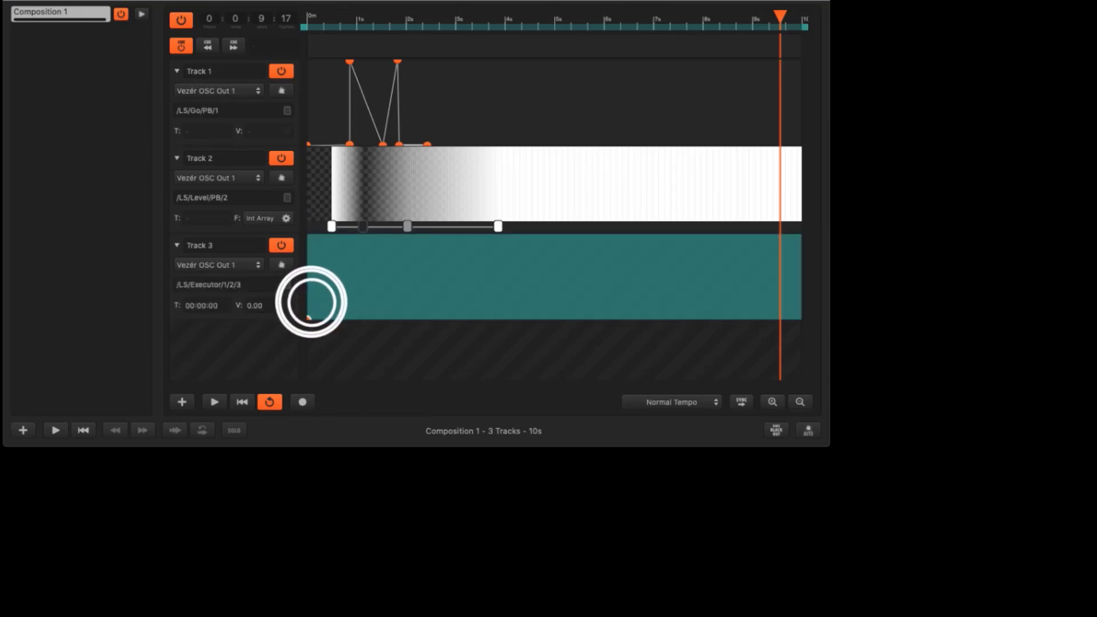
left_click(325, 320)
left_click(323, 319)
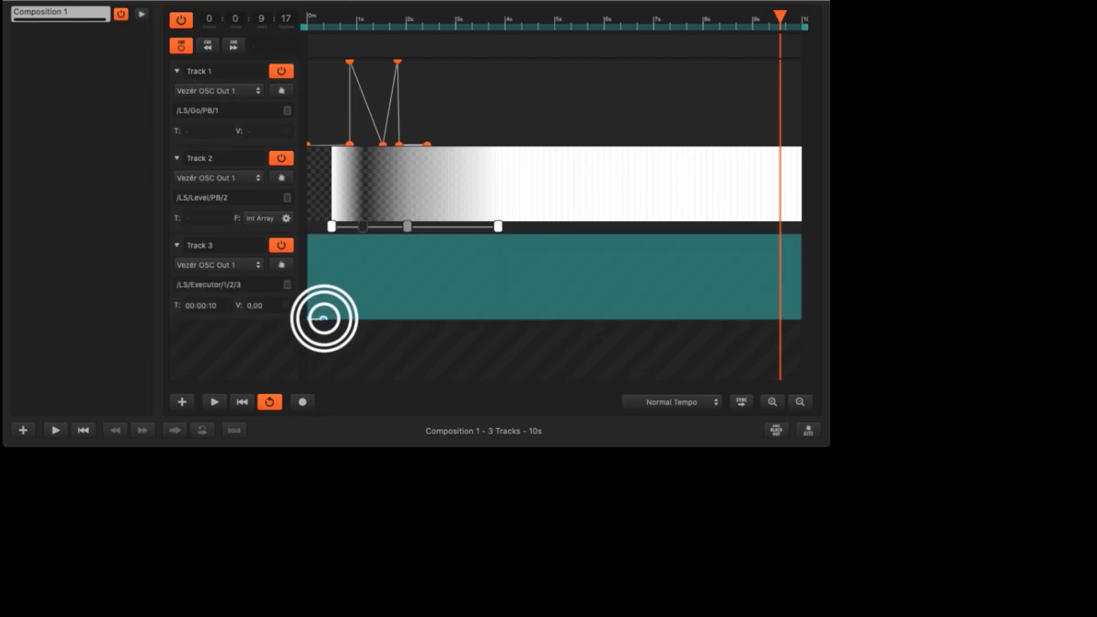
left_click(321, 255)
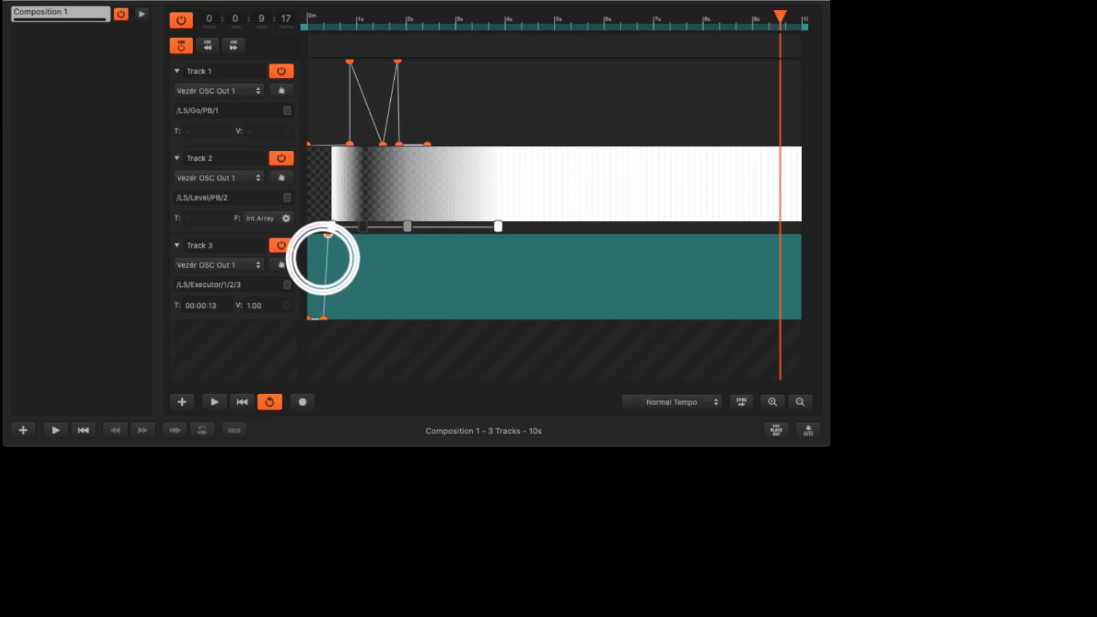
left_click_drag(323, 259, 323, 234)
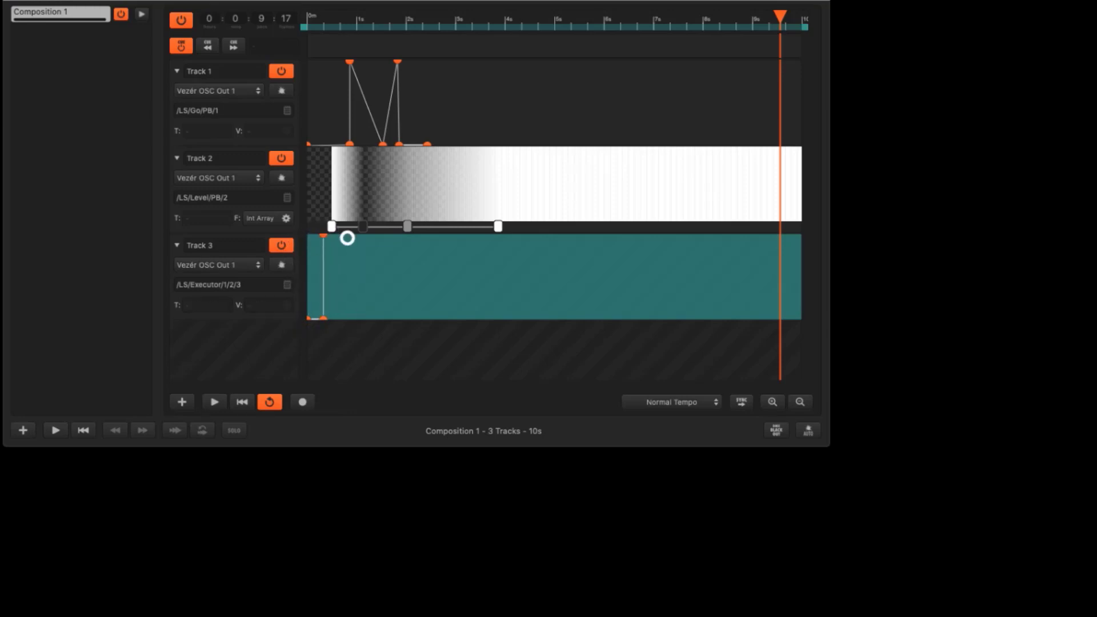
left_click(346, 236)
left_click(349, 316)
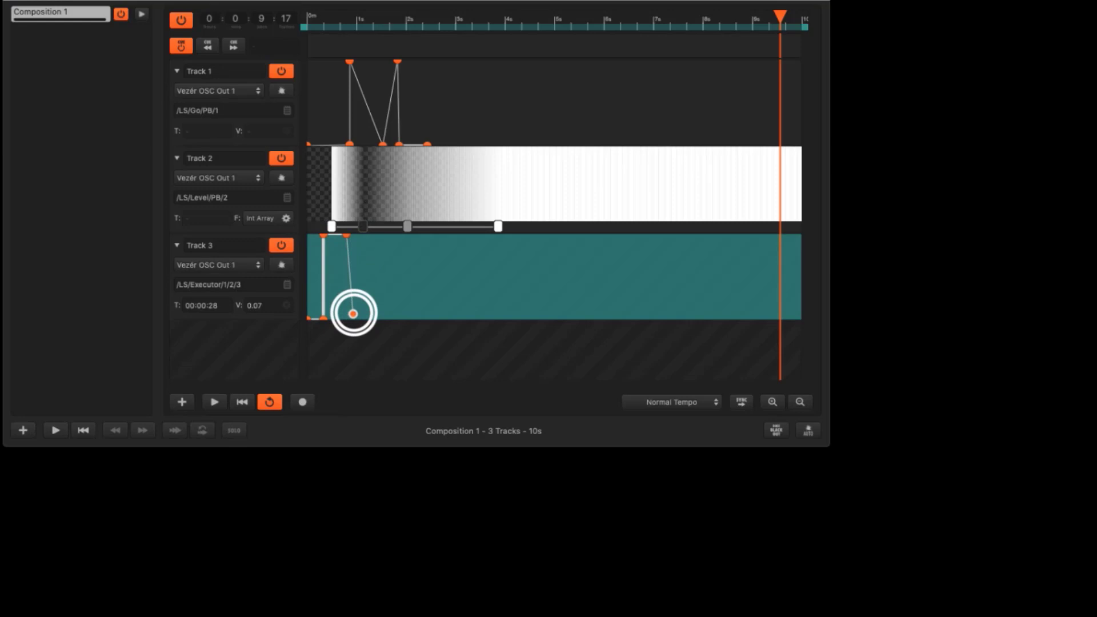
left_click(379, 313)
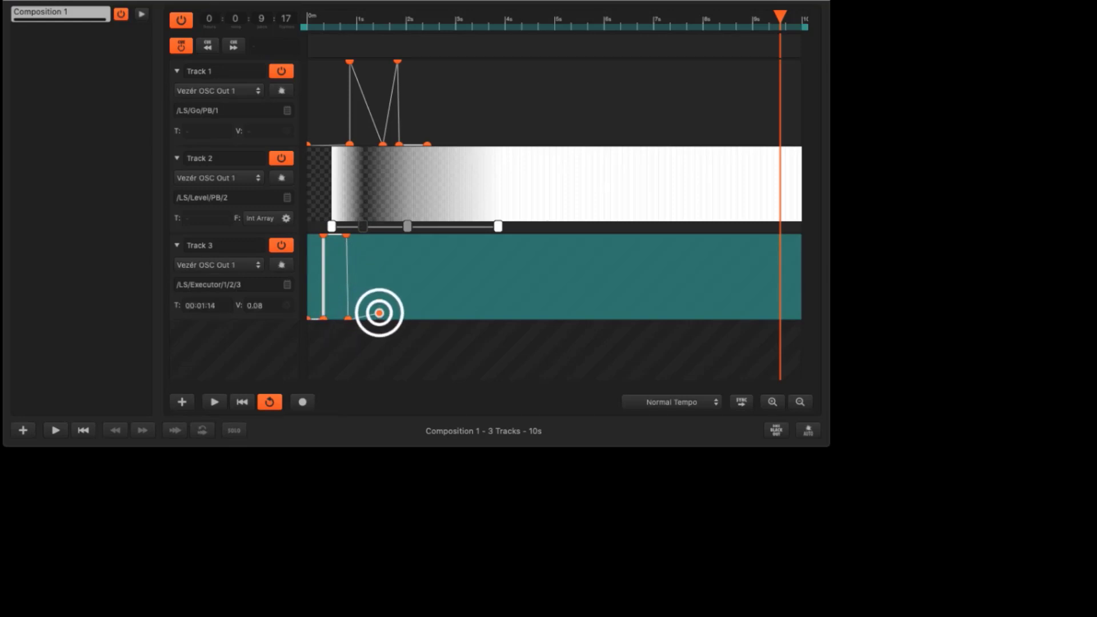